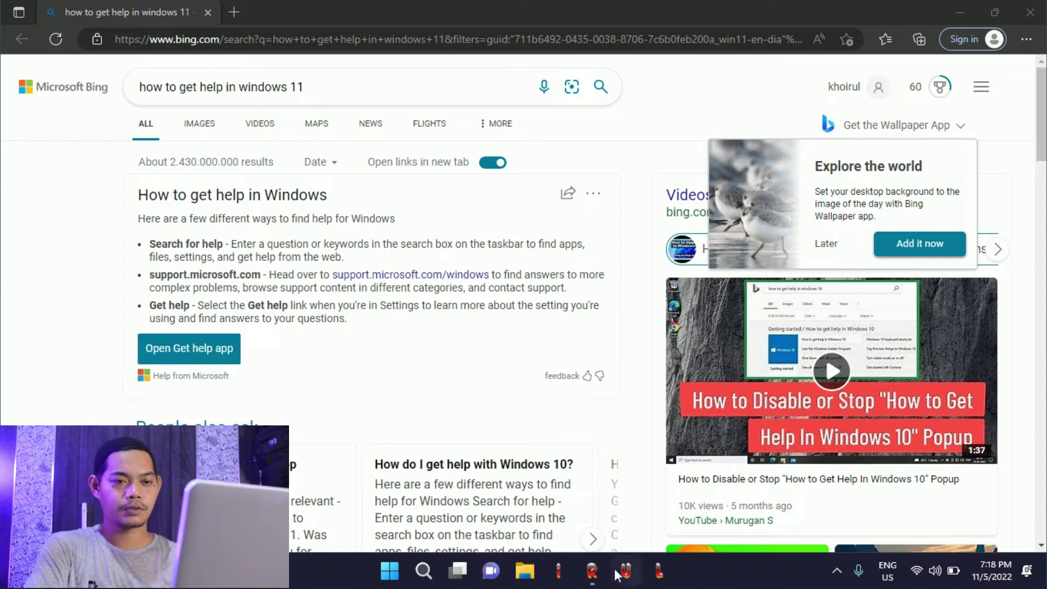
# Switch to File Explorer and open the Windows folder on Local Disk (C:)
pyautogui.click(599, 577)
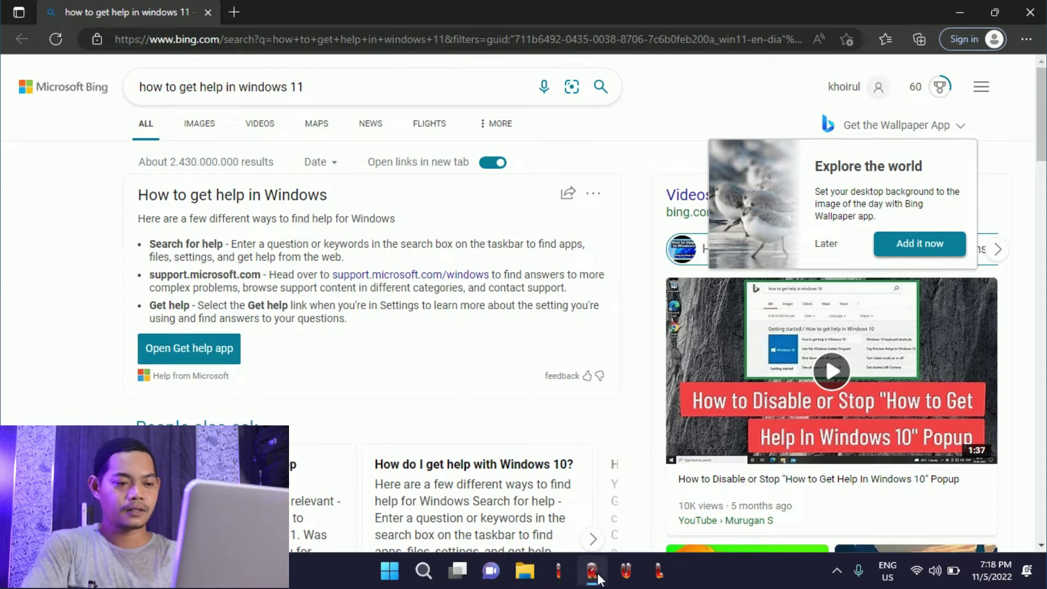
pyautogui.click(525, 571)
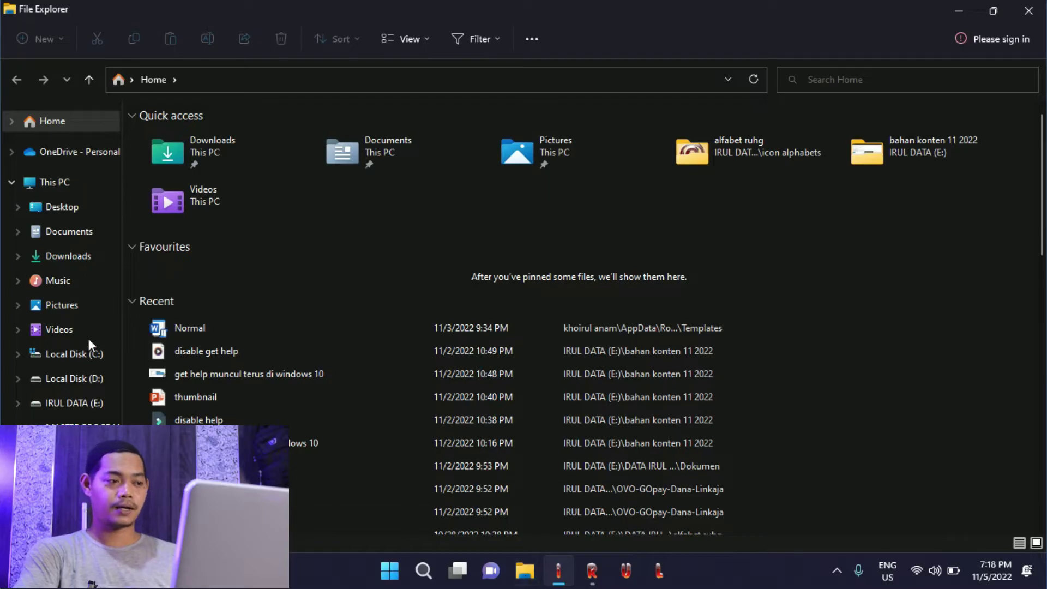
pyautogui.click(74, 357)
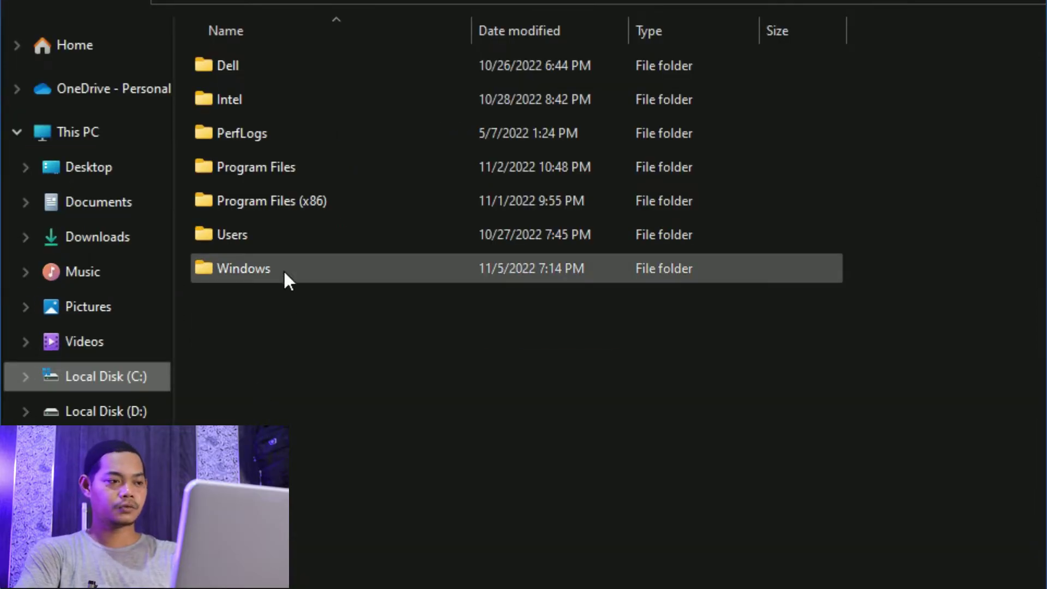
pyautogui.doubleClick(283, 269)
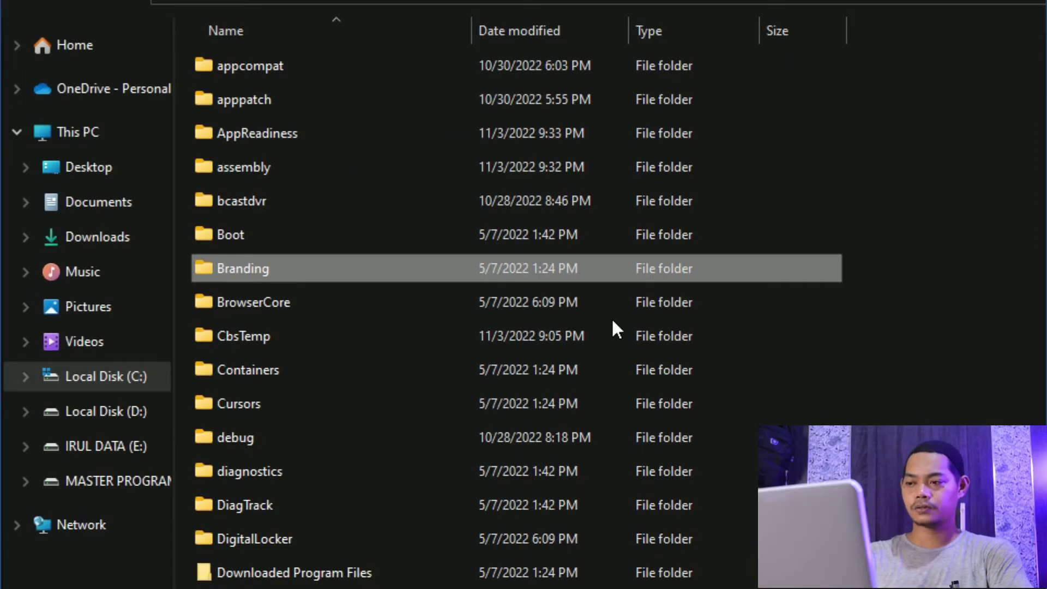
# Find the HelpPane application in the Windows folder and open the security settings in its properties
pyautogui.scroll(-5, 613, 323)
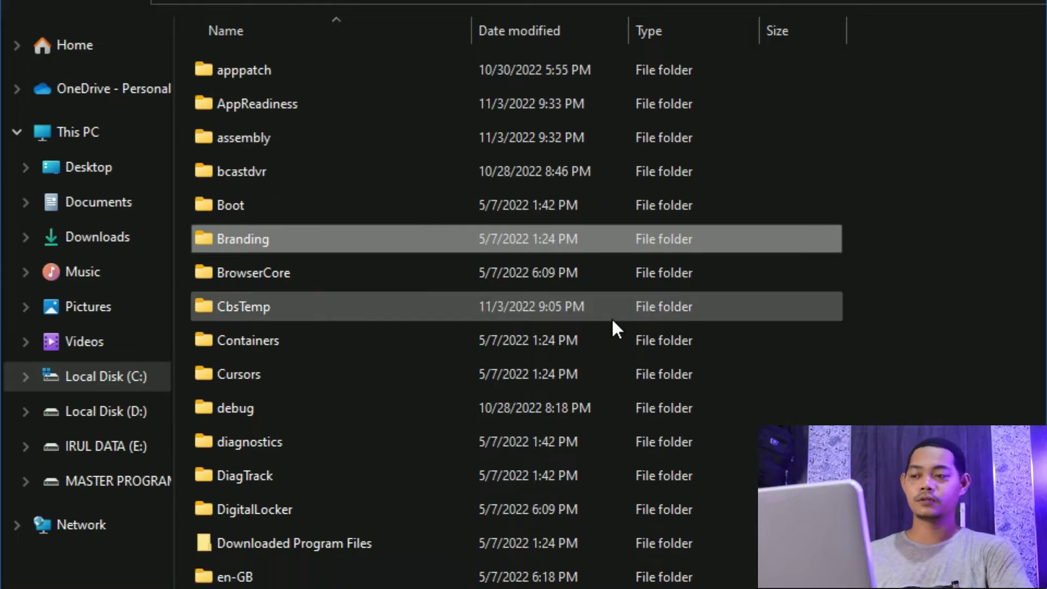
pyautogui.scroll(-7, 612, 322)
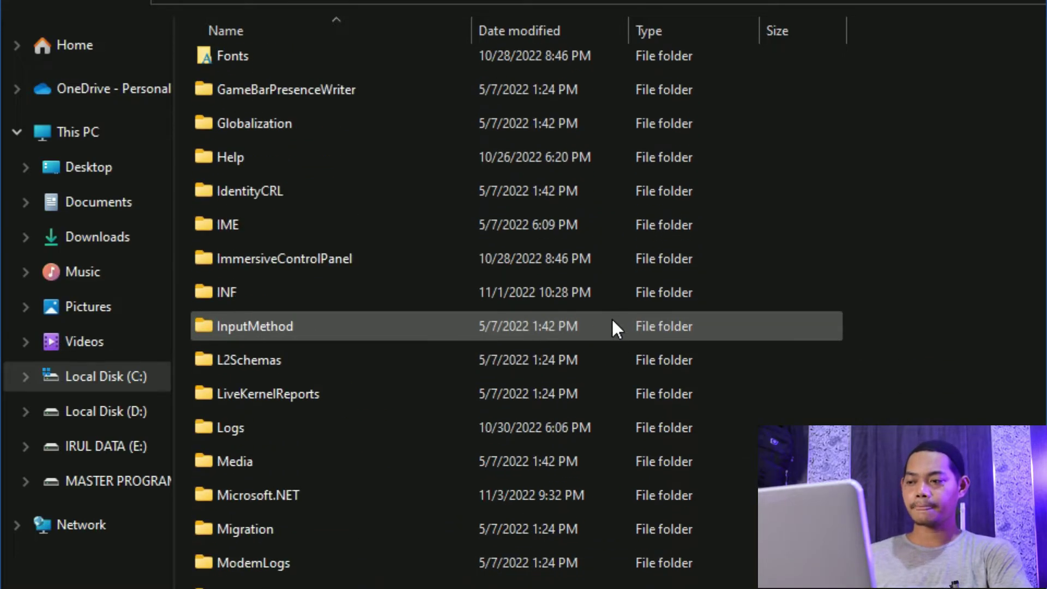
pyautogui.scroll(-6, 611, 320)
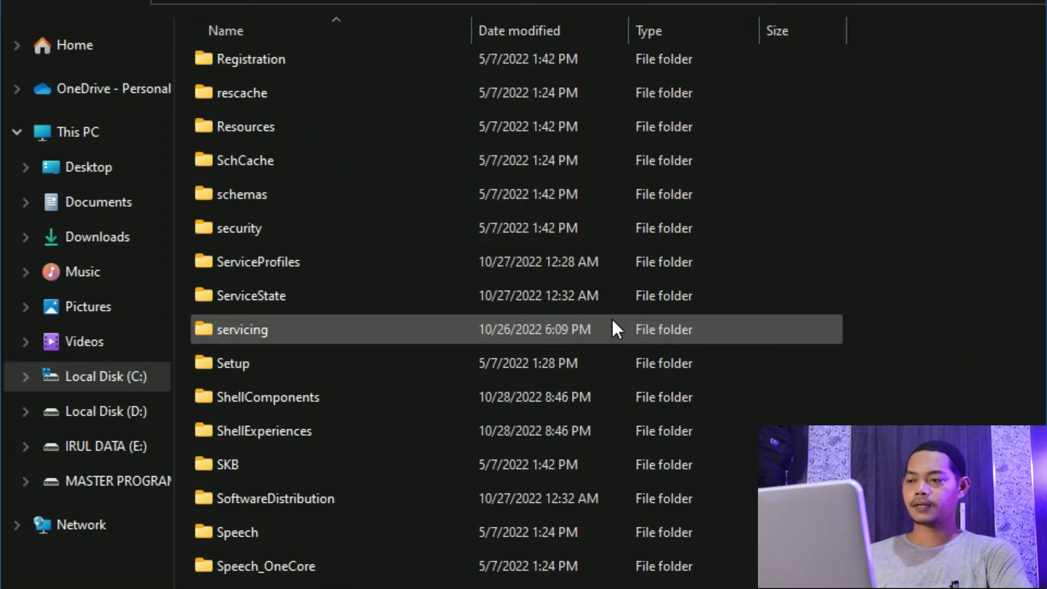
pyautogui.scroll(-6, 390, 431)
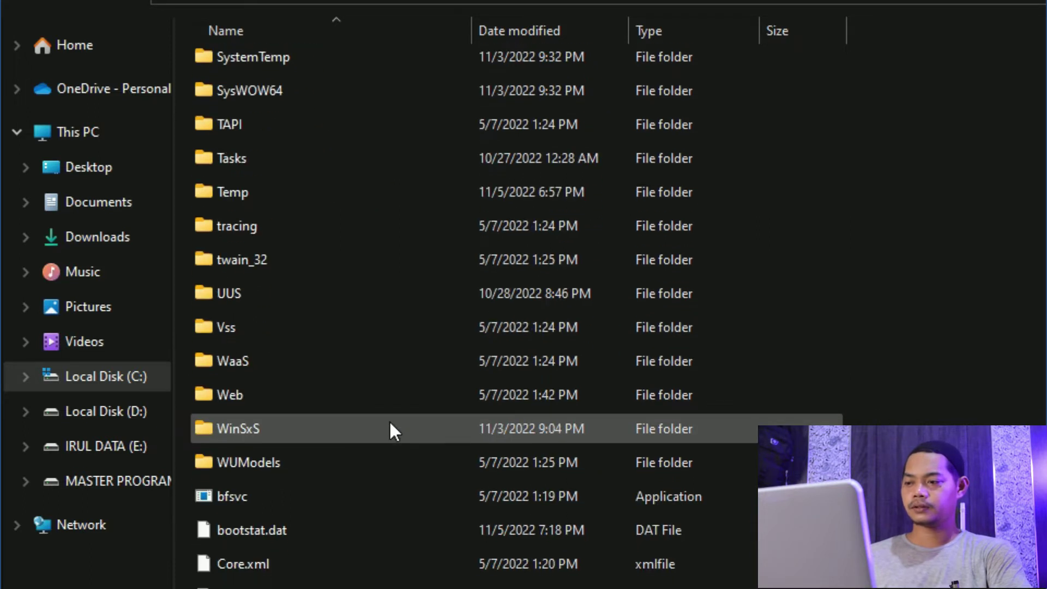
pyautogui.scroll(-3, 311, 480)
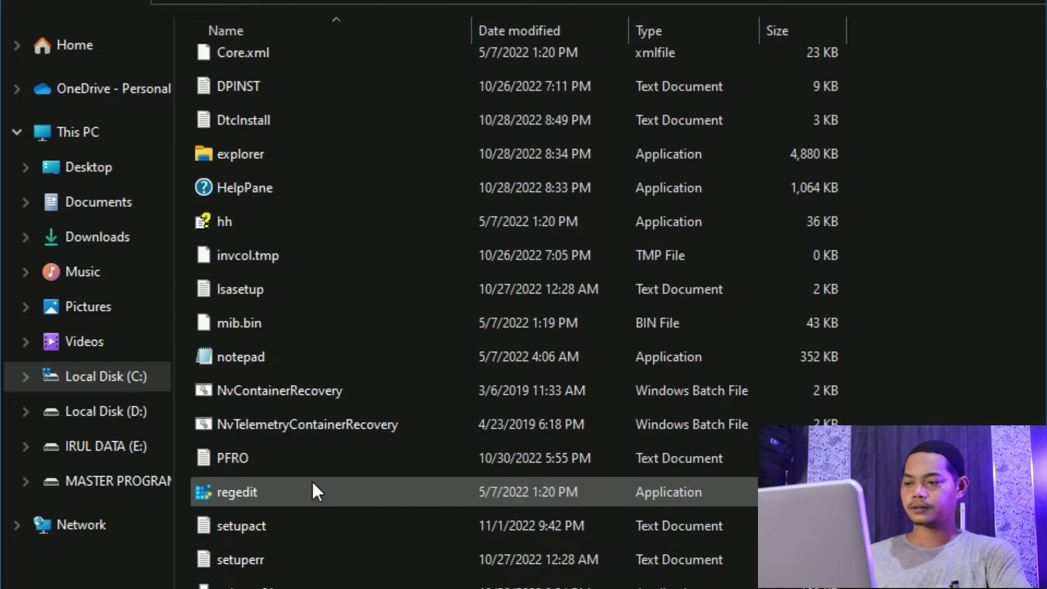
pyautogui.scroll(-1, 312, 480)
pyautogui.scroll(1, 311, 480)
pyautogui.scroll(1, 312, 480)
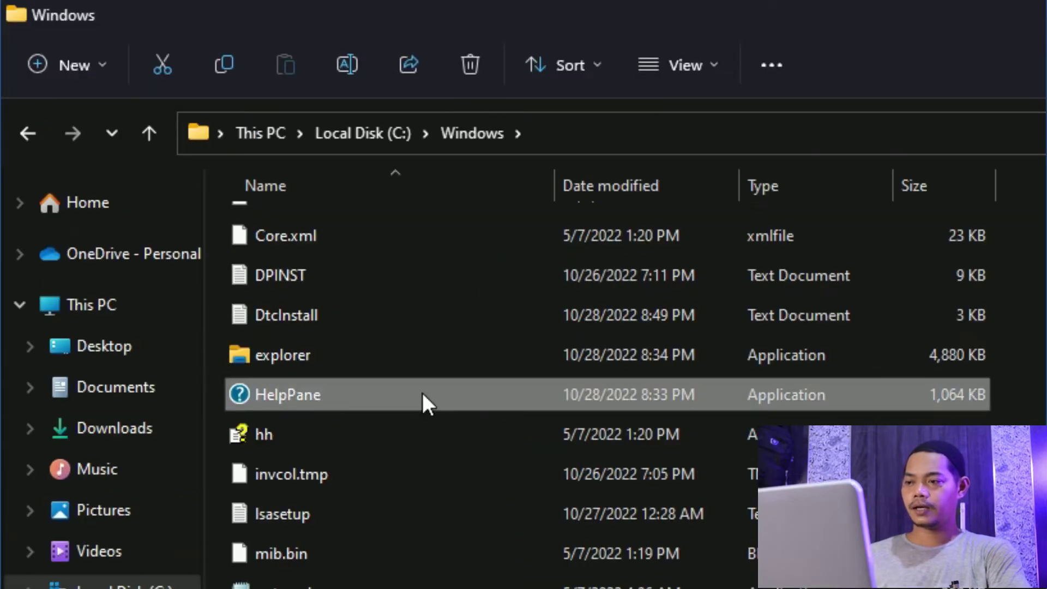
pyautogui.moveTo(421, 392)
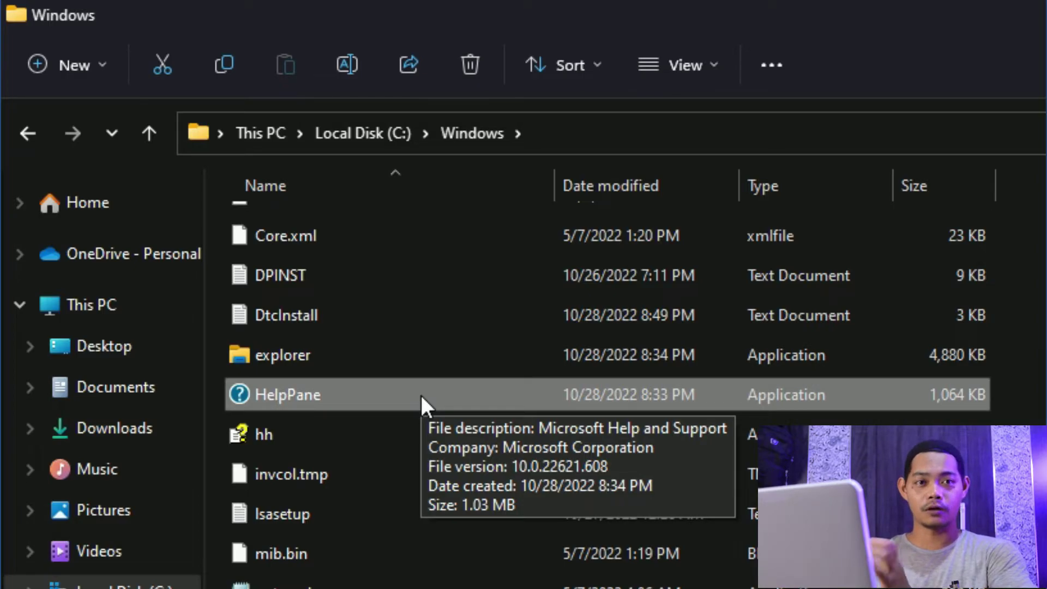
pyautogui.rightClick(377, 395)
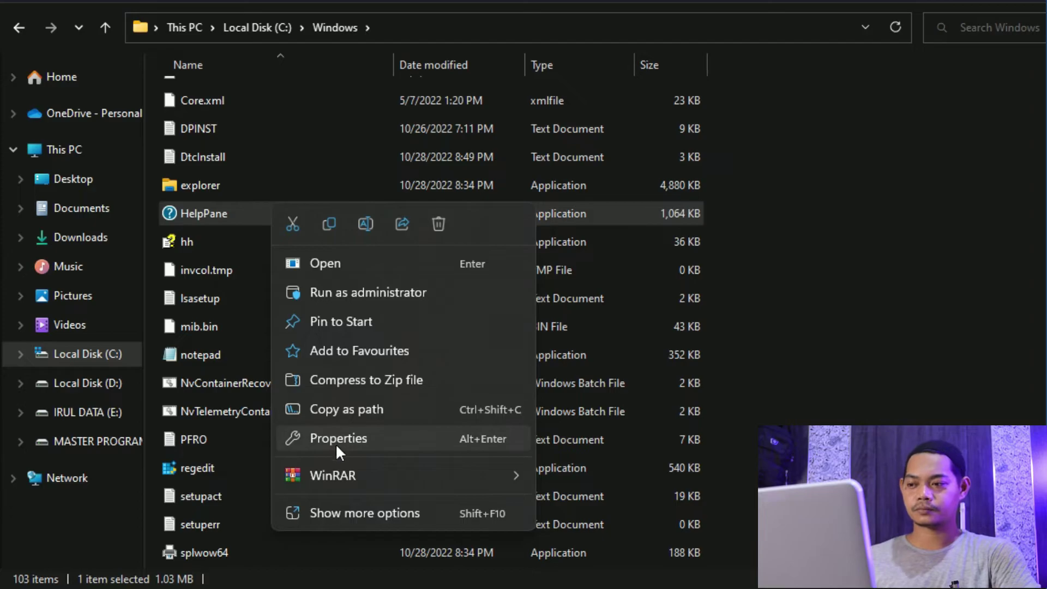
pyautogui.click(338, 514)
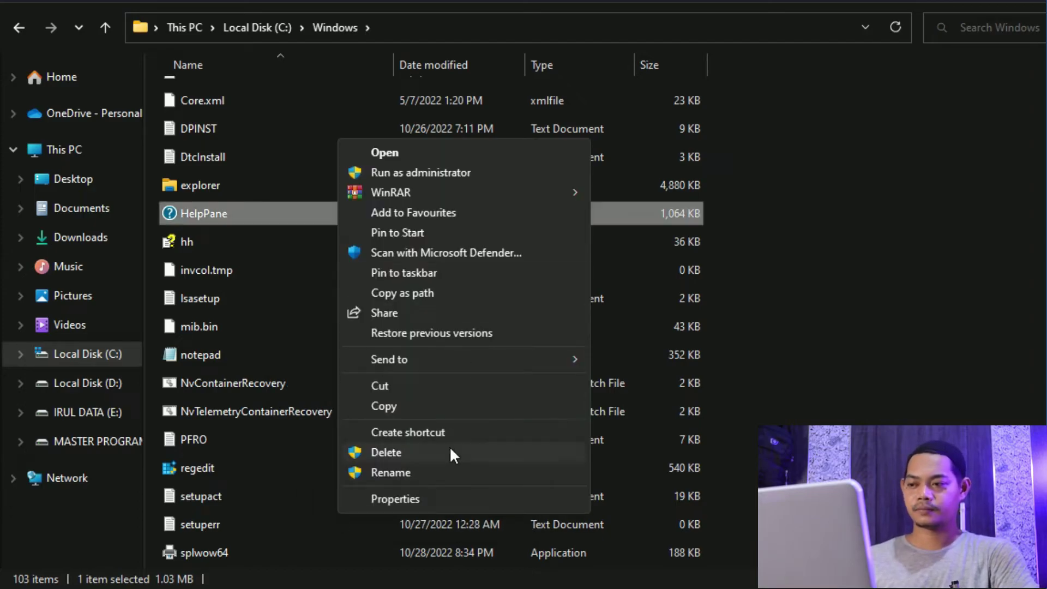
pyautogui.click(482, 503)
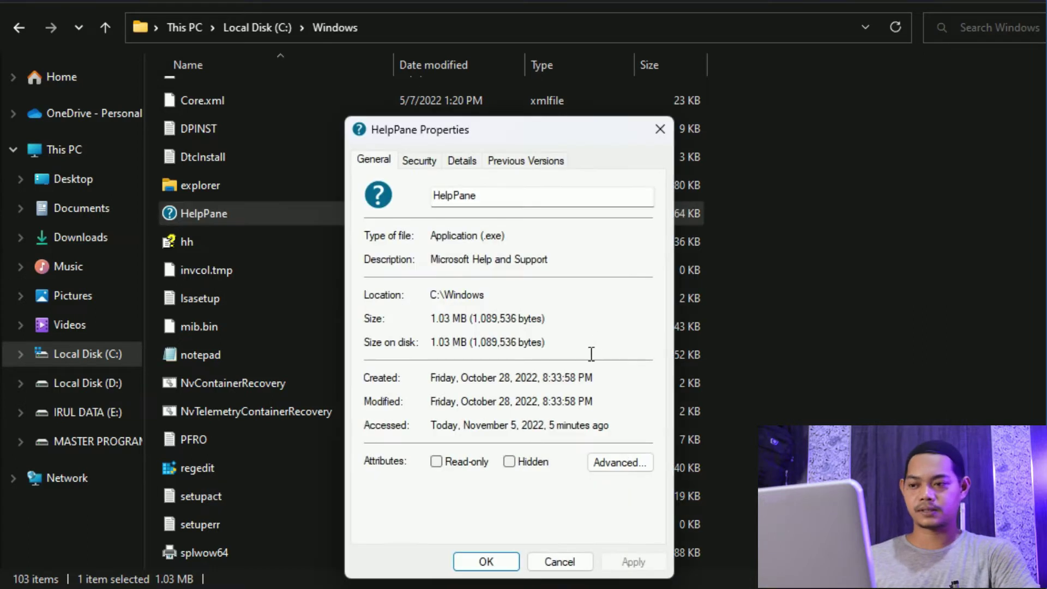
pyautogui.click(420, 162)
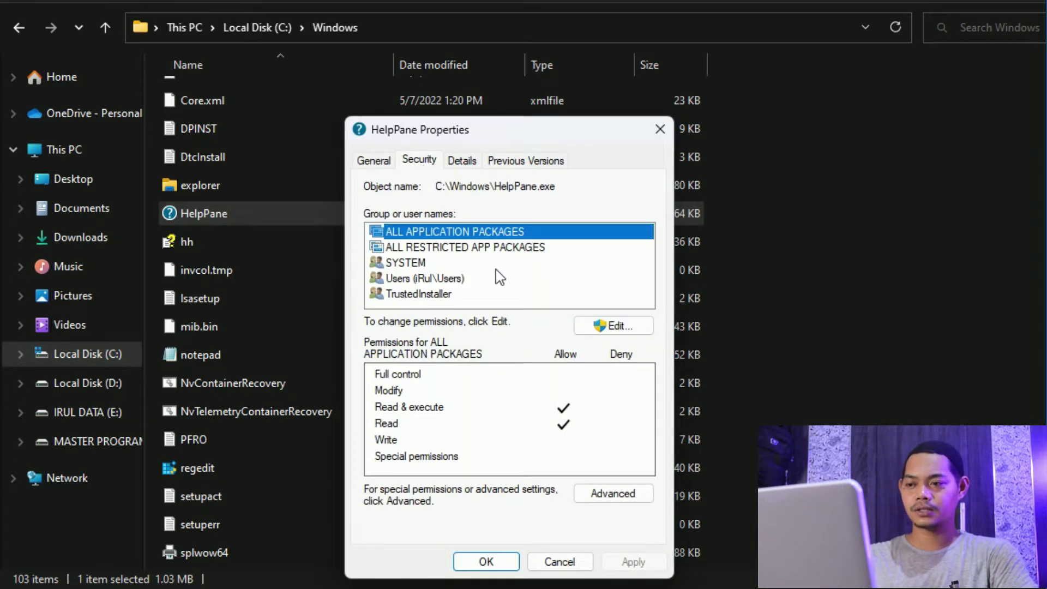
pyautogui.click(434, 278)
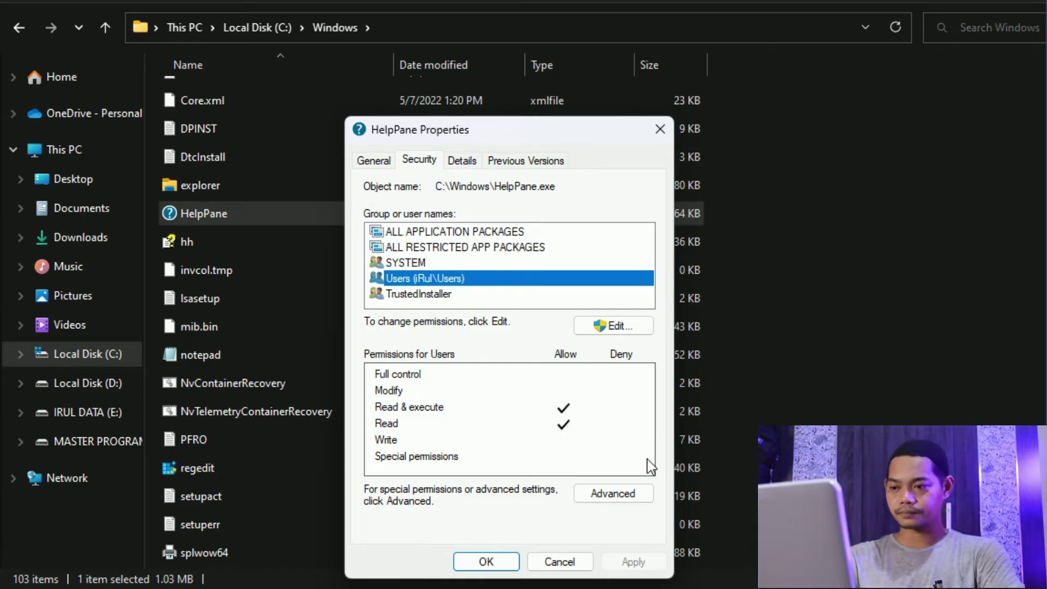
pyautogui.click(611, 326)
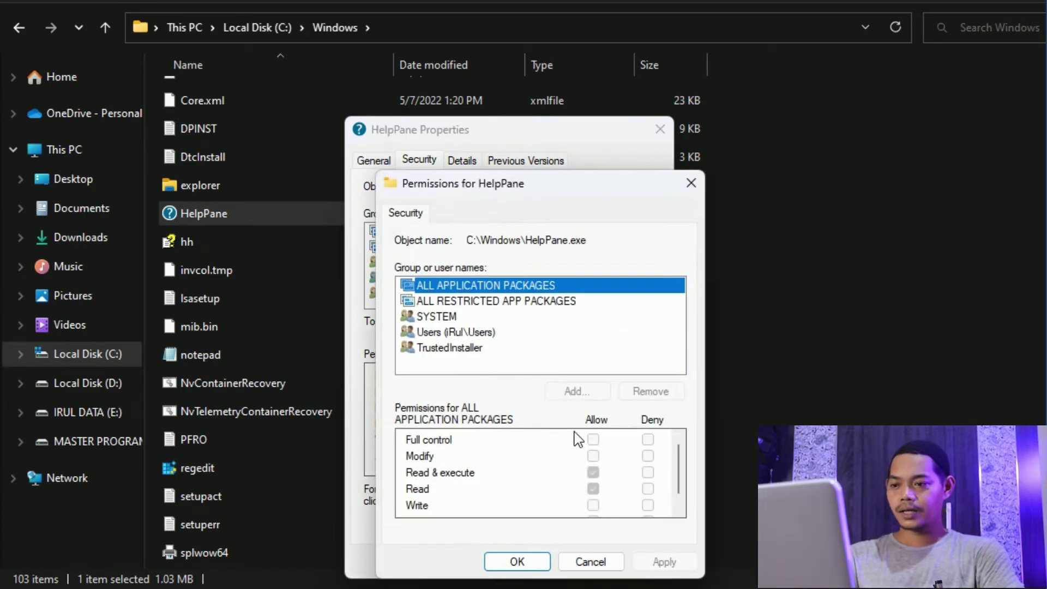
pyautogui.click(467, 333)
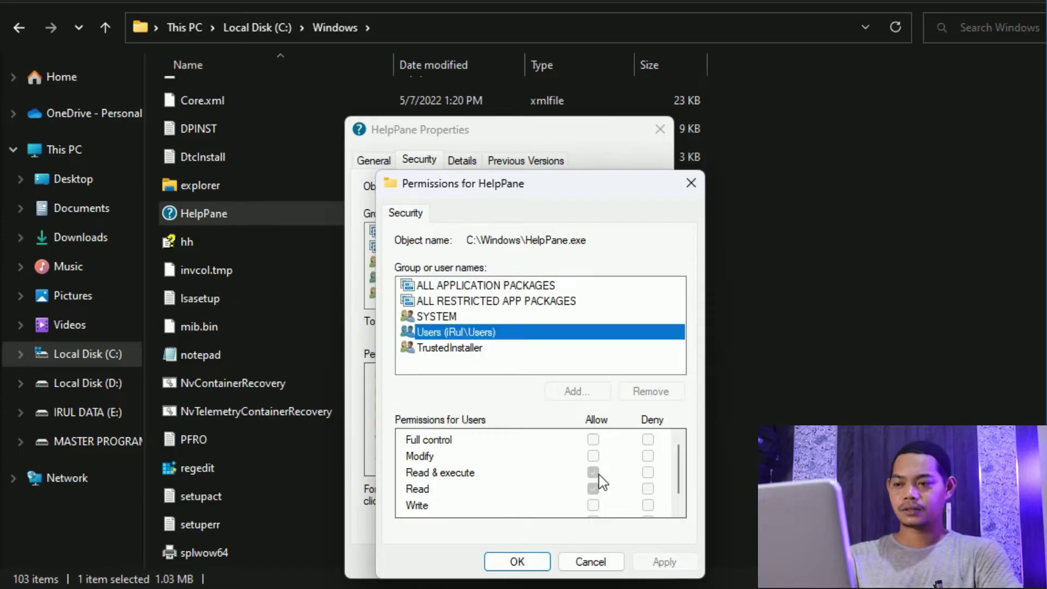
pyautogui.click(591, 562)
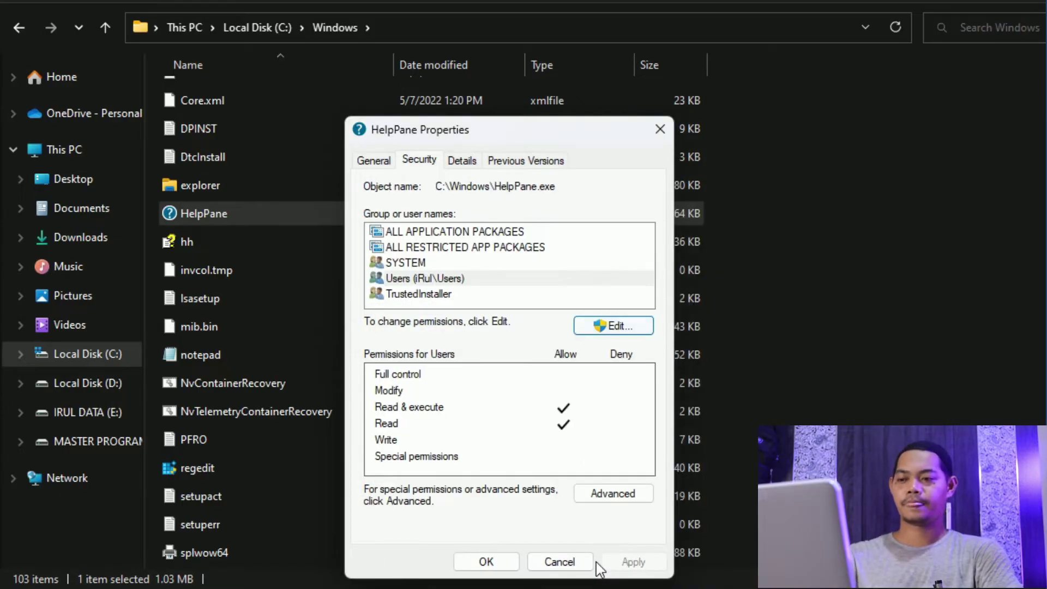
# Change the owner of HelpPane.exe to the Administrators group in its advanced security settings, then apply it and close the properties
pyautogui.click(447, 280)
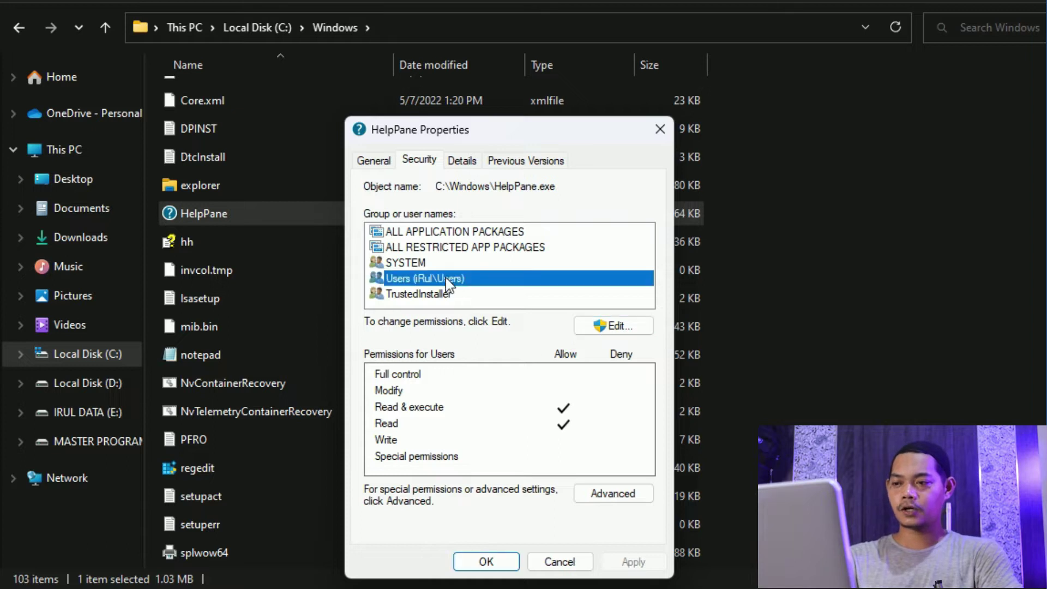
pyautogui.click(612, 493)
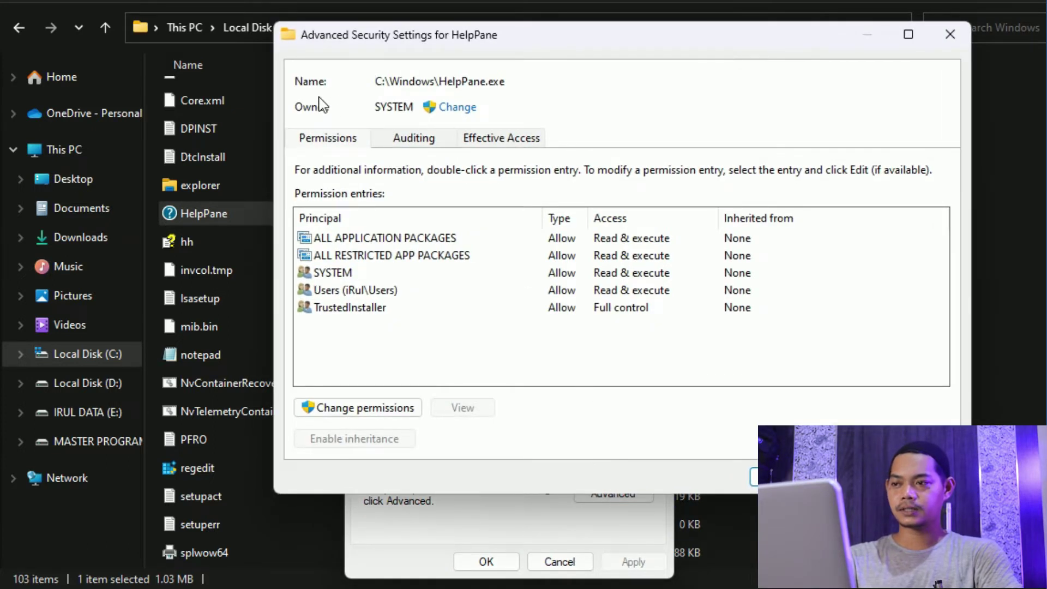
pyautogui.click(450, 108)
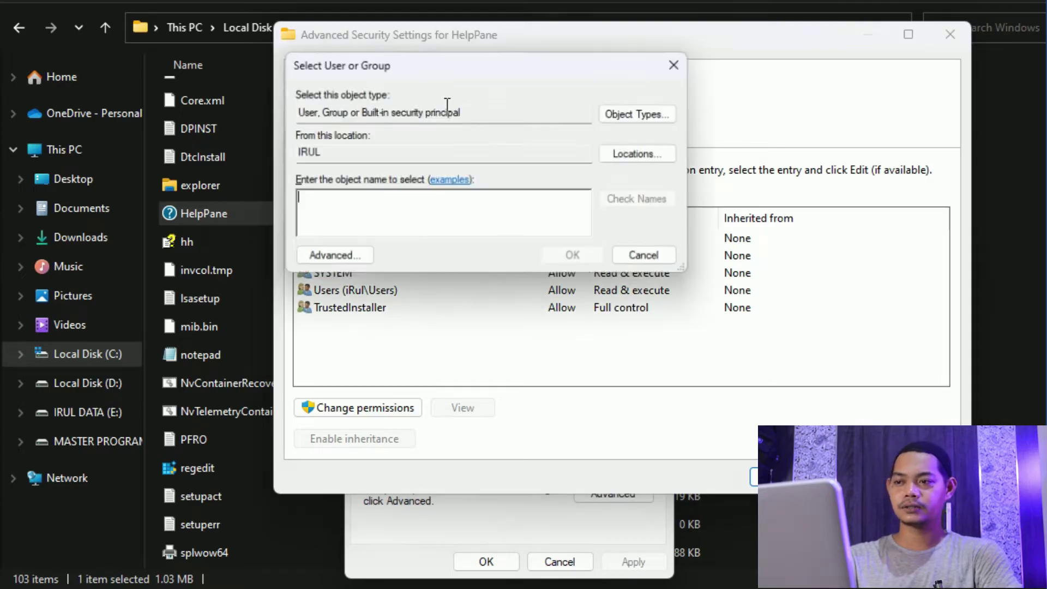
pyautogui.click(329, 260)
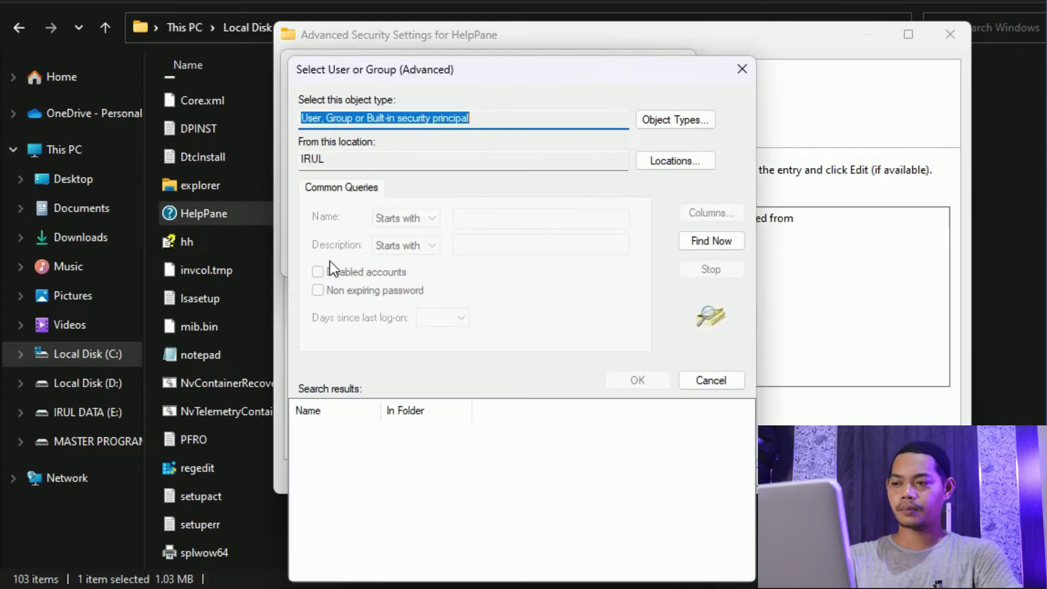
pyautogui.click(724, 243)
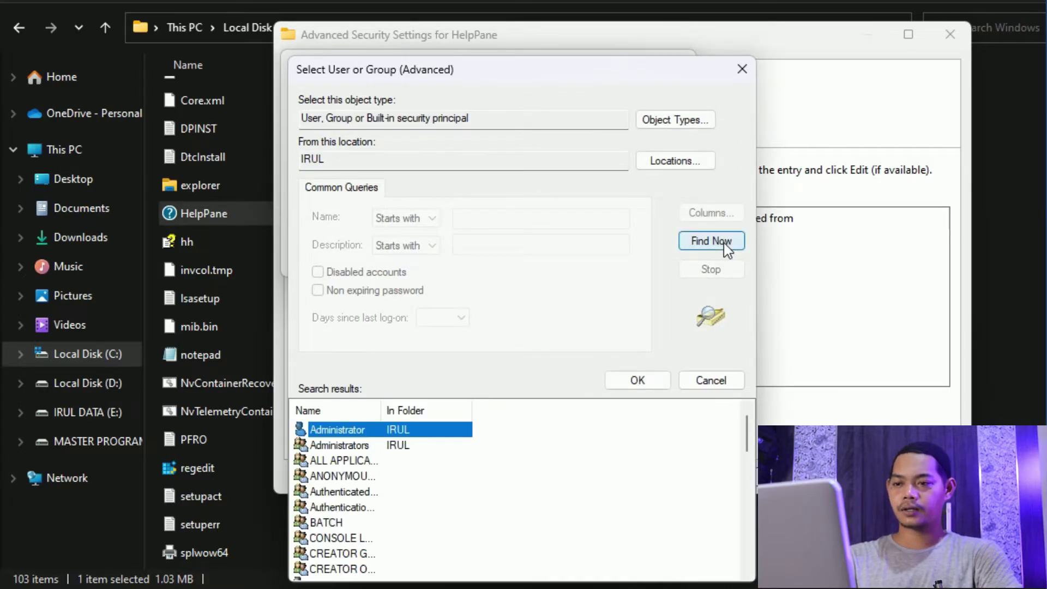
pyautogui.click(339, 446)
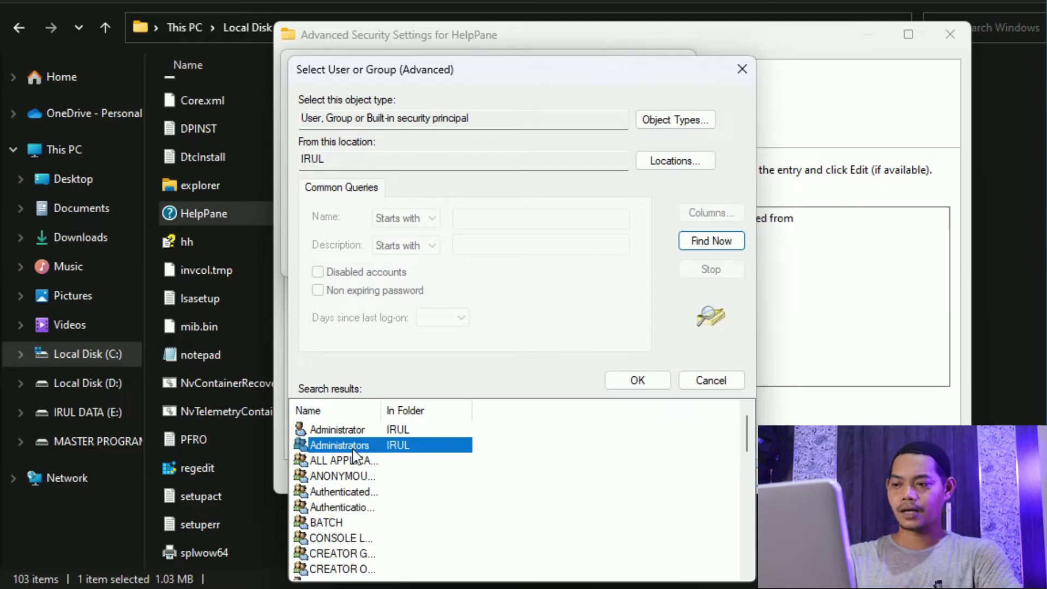
pyautogui.doubleClick(354, 446)
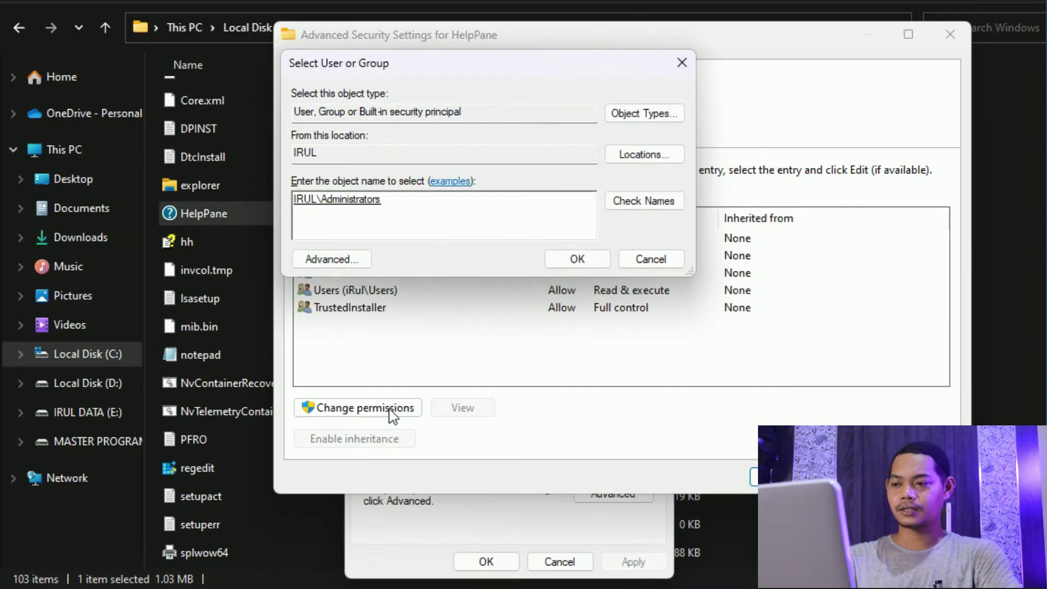
pyautogui.click(577, 259)
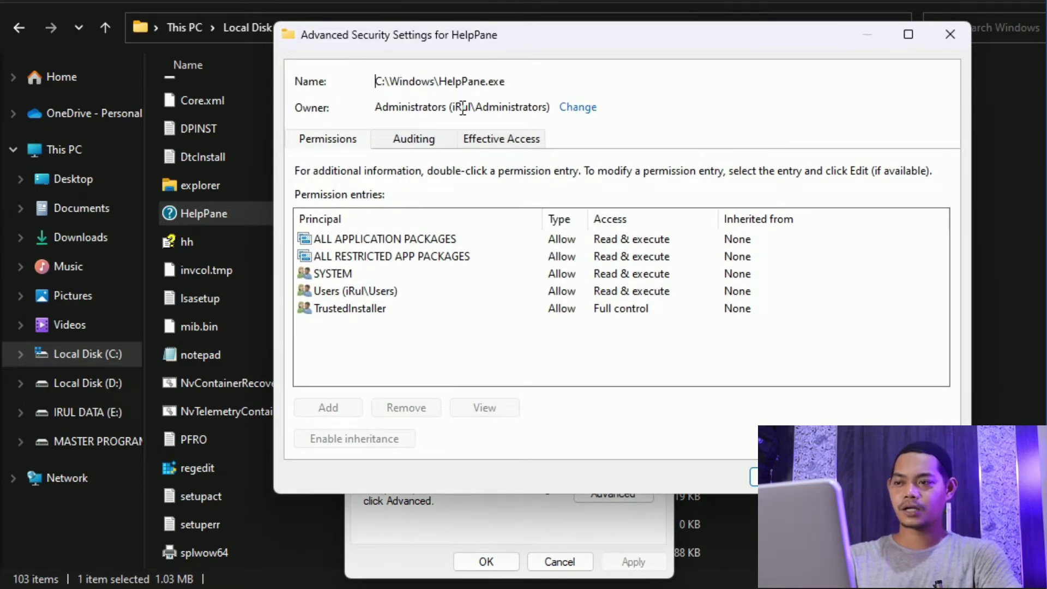
pyautogui.click(920, 478)
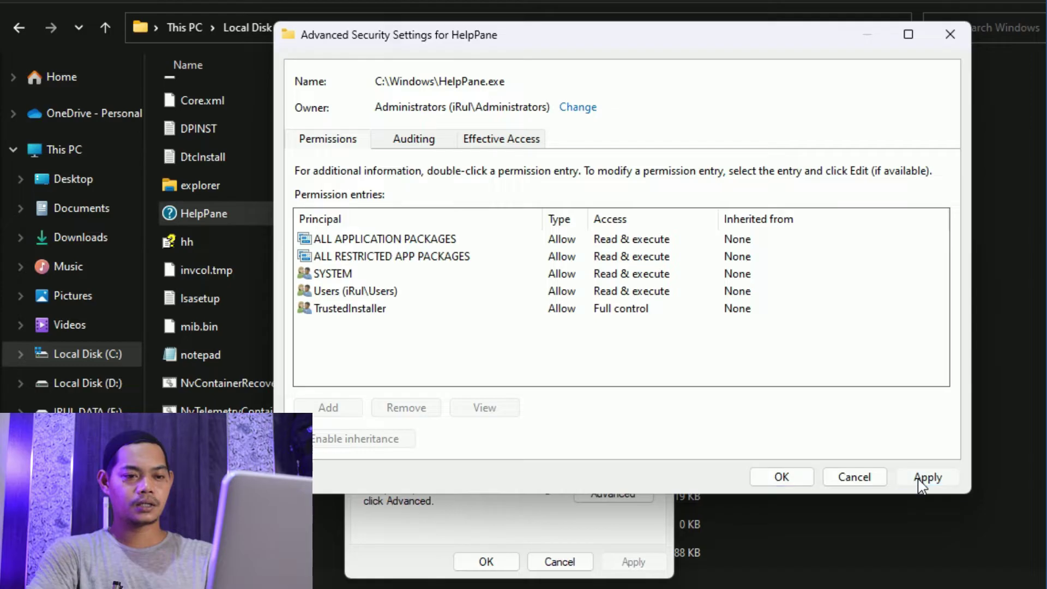
pyautogui.click(769, 341)
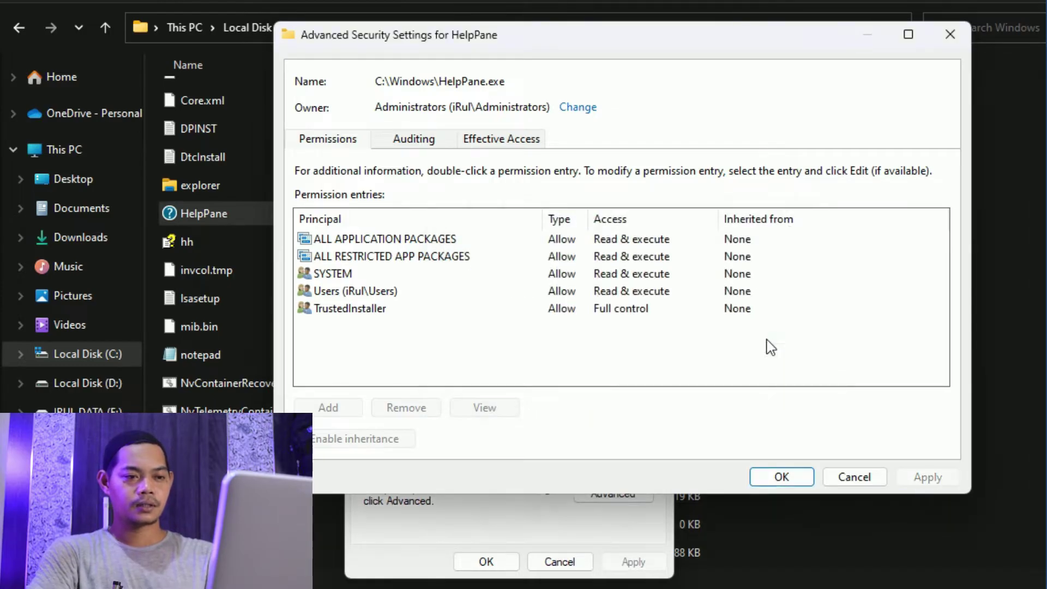
pyautogui.click(770, 478)
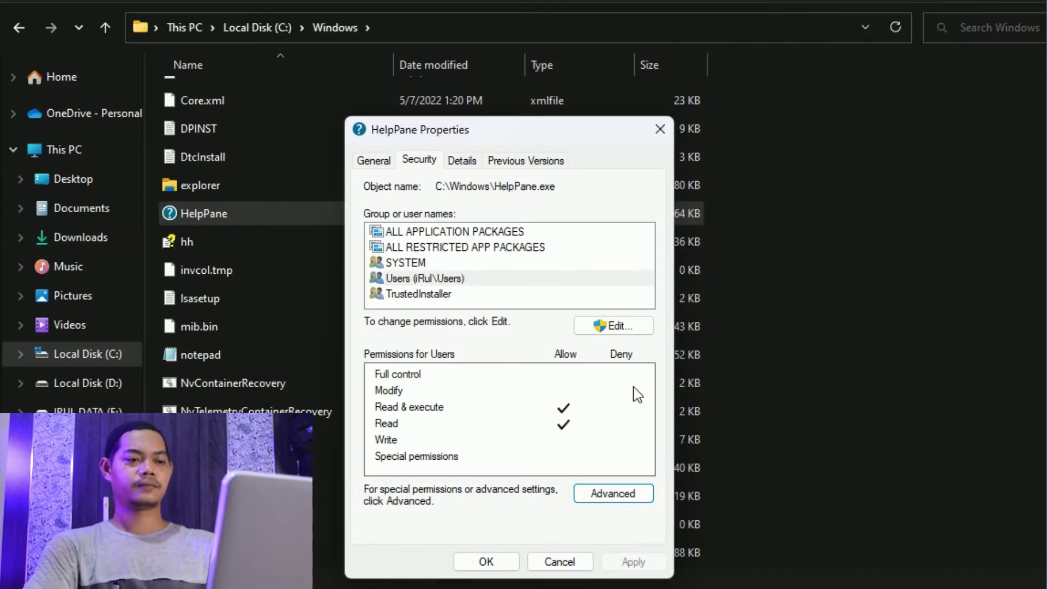
pyautogui.click(486, 562)
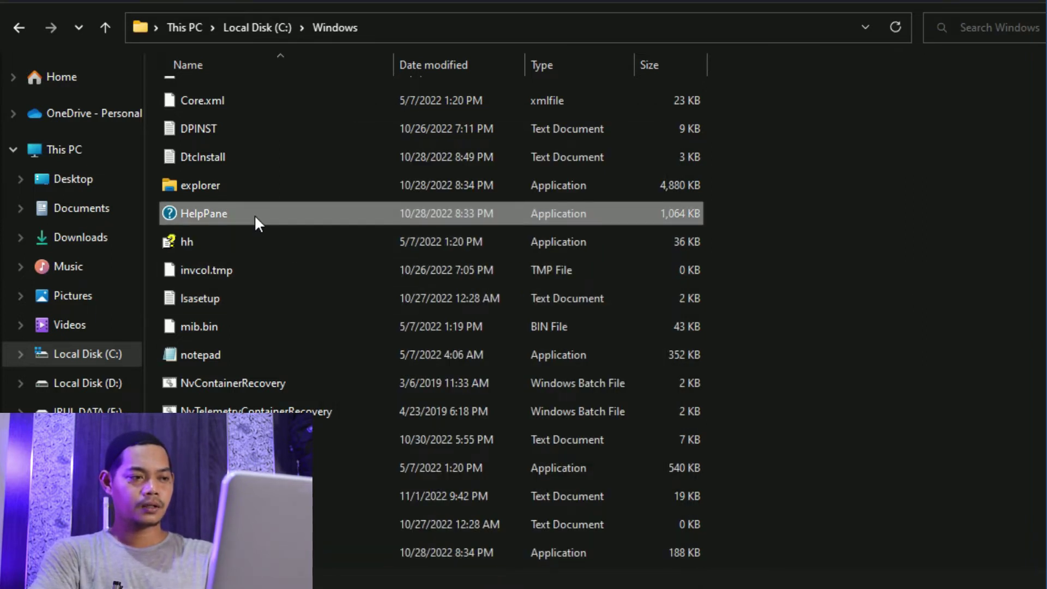
# Examine the Users group's permissions in HelpPane's security properties and open the permissions editor, then close both without changes
pyautogui.rightClick(255, 211)
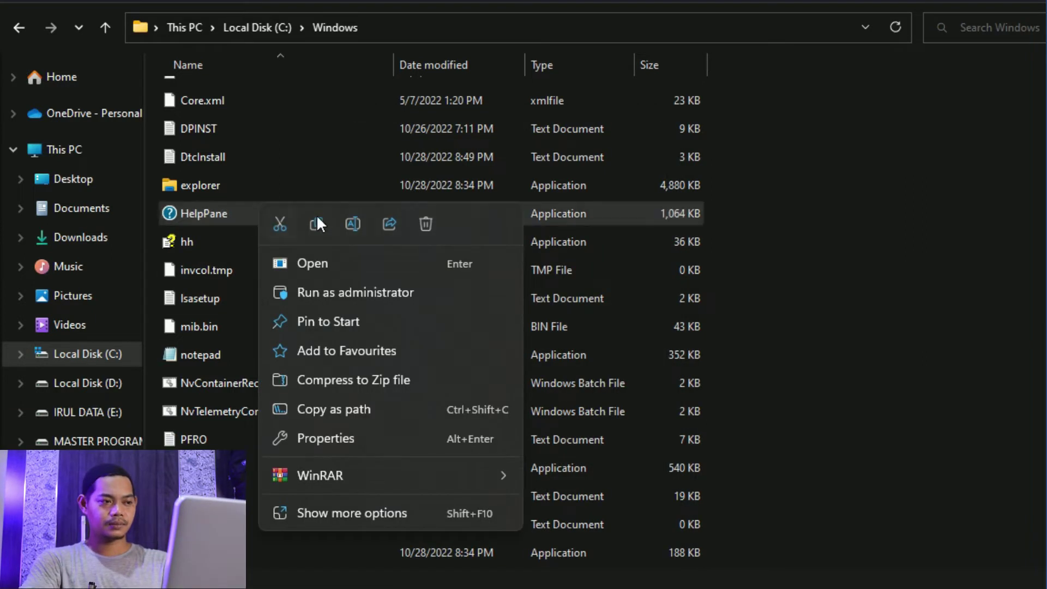
pyautogui.click(408, 514)
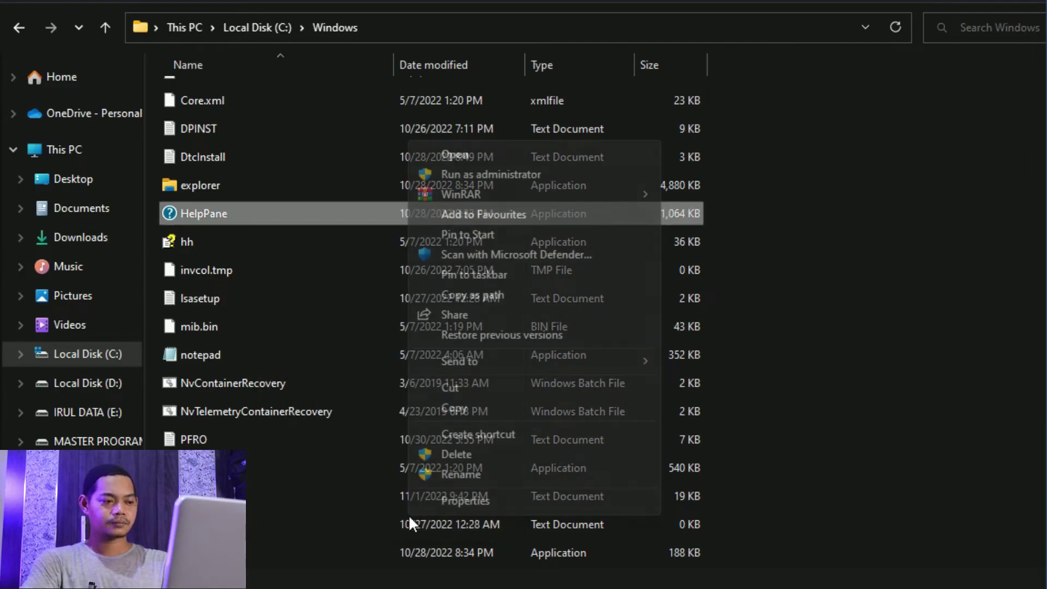
pyautogui.click(520, 501)
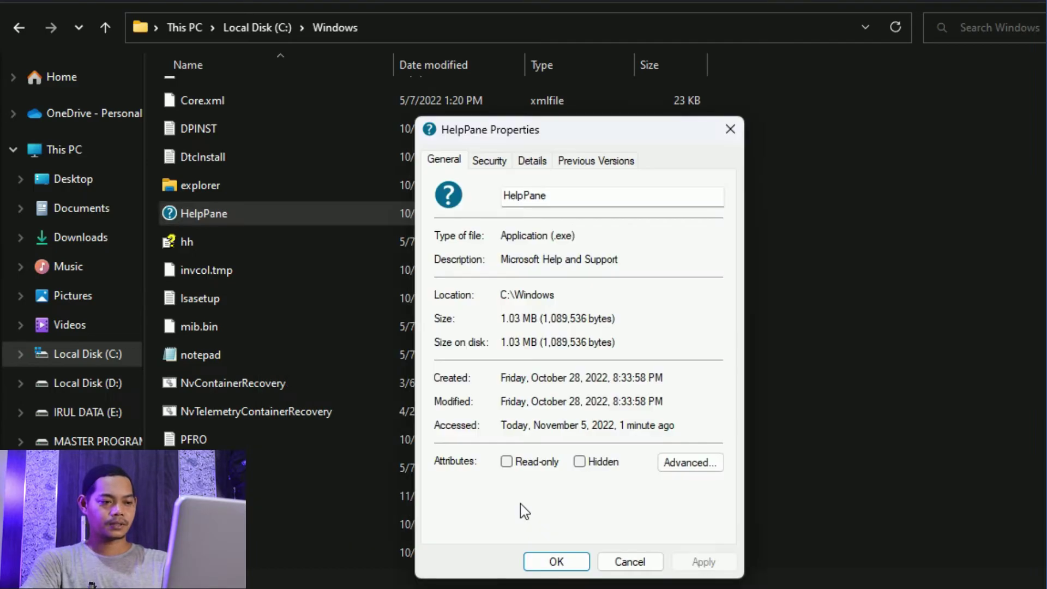
pyautogui.click(489, 163)
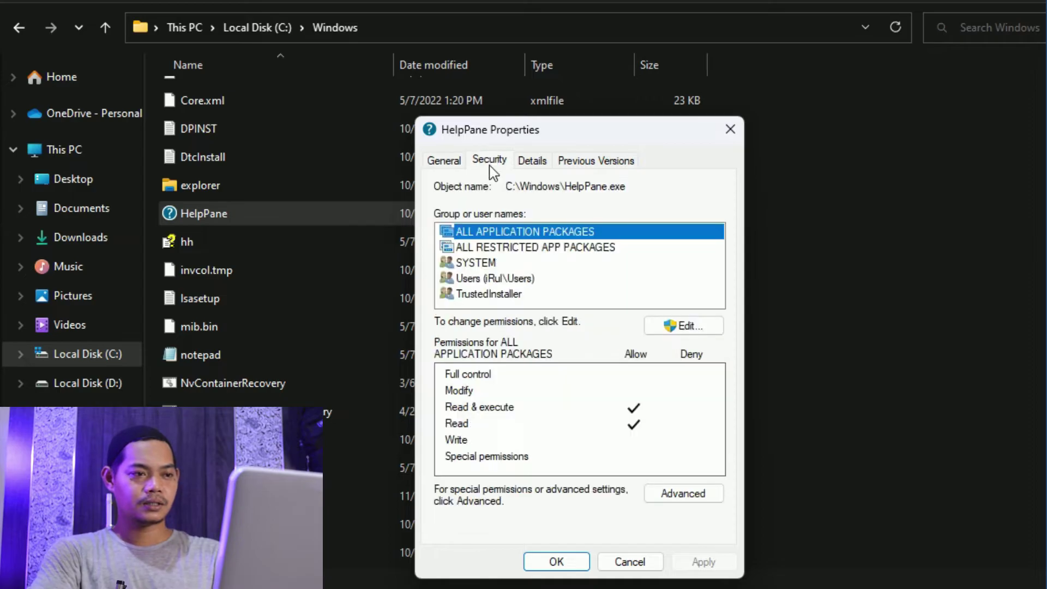
pyautogui.click(474, 279)
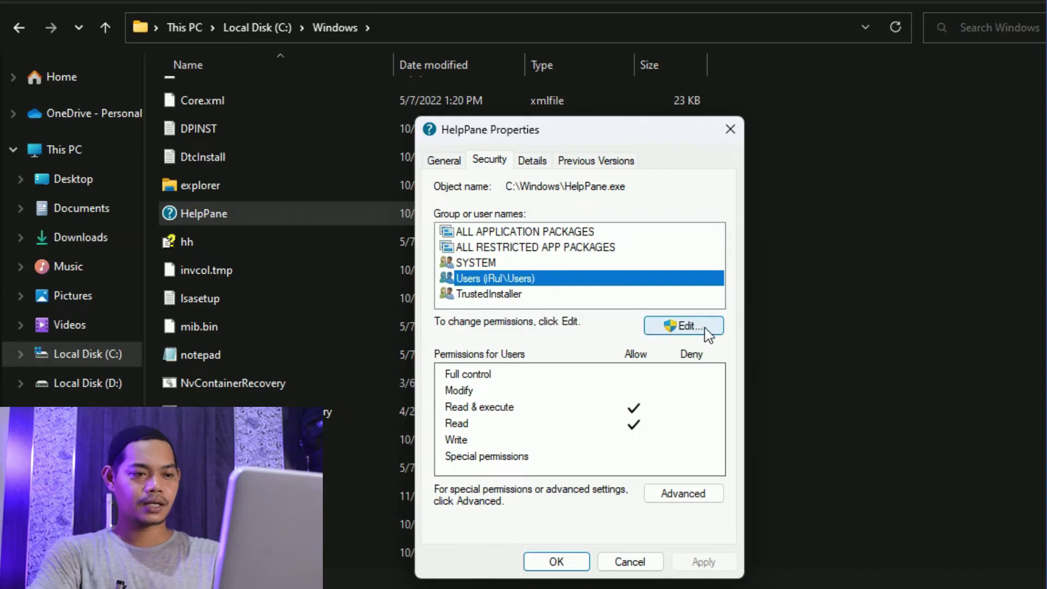
pyautogui.click(685, 326)
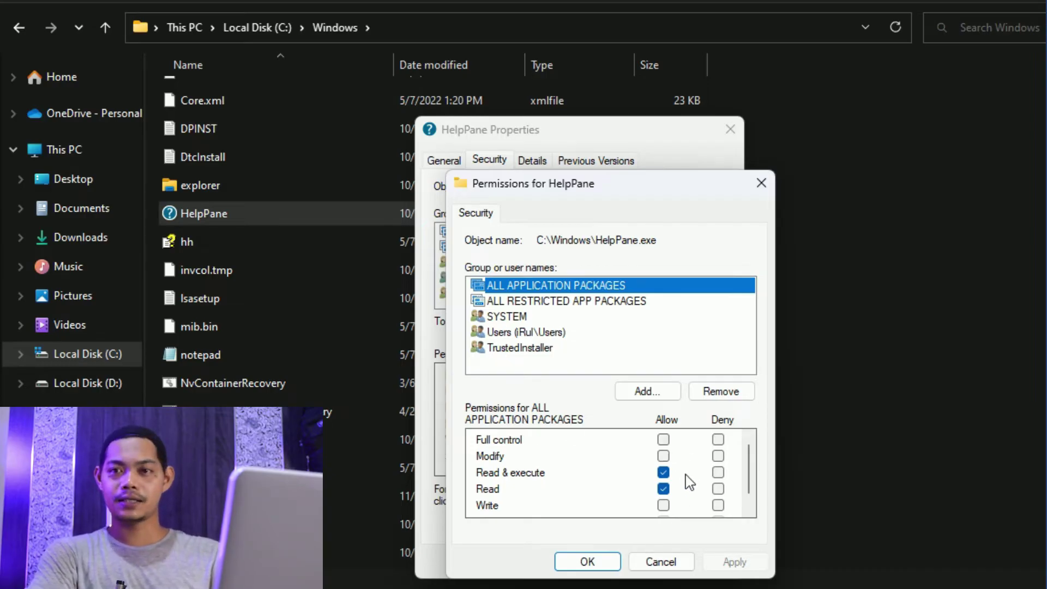
pyautogui.click(660, 562)
pyautogui.click(622, 563)
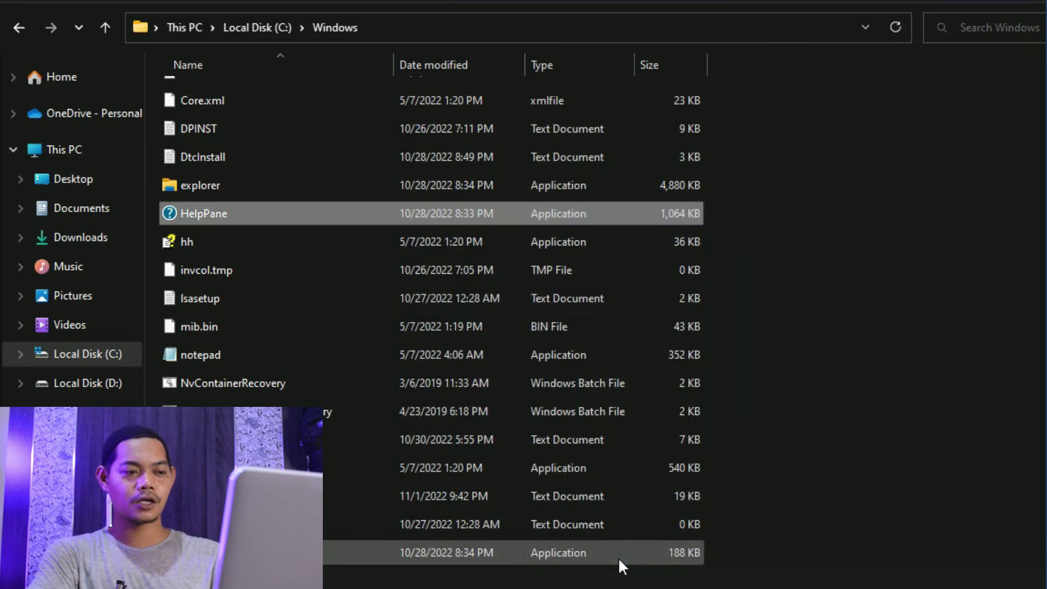
# Try to rename the HelpPane application in the Windows folder as HelpPane_Mati
pyautogui.rightClick(240, 210)
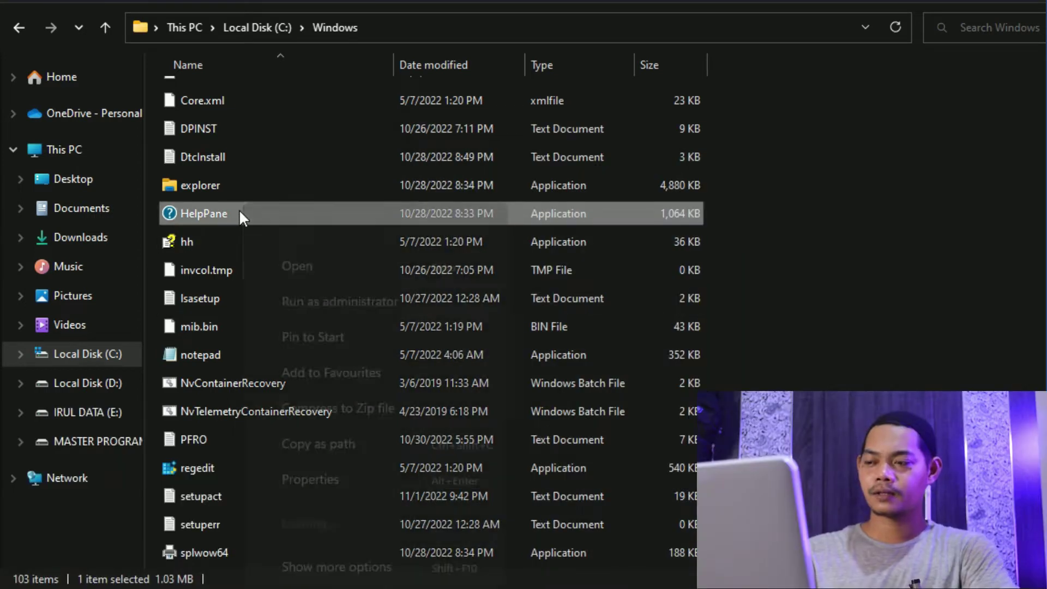
pyautogui.click(343, 512)
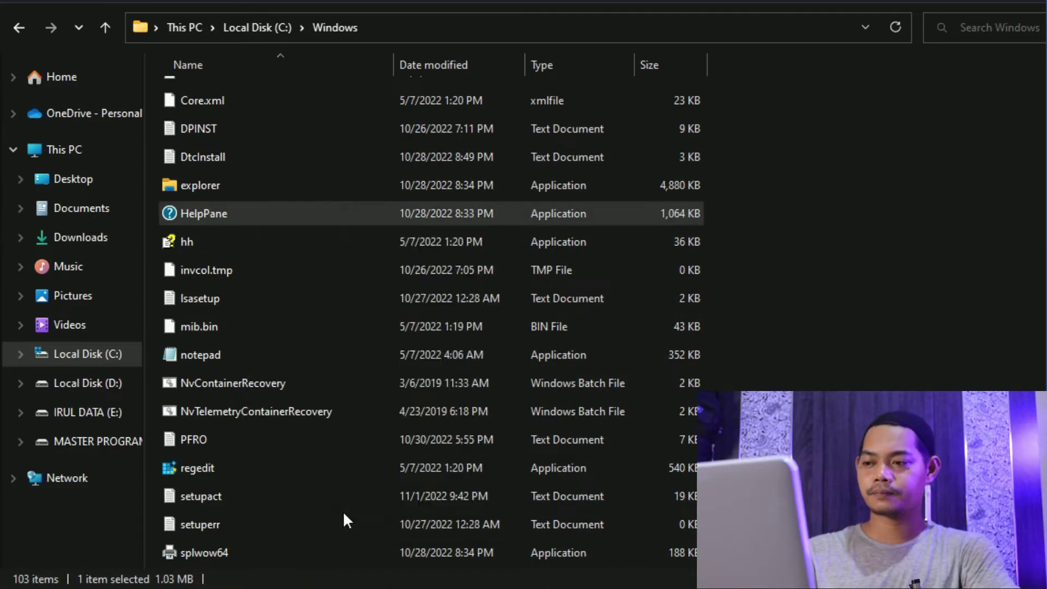
pyautogui.click(404, 467)
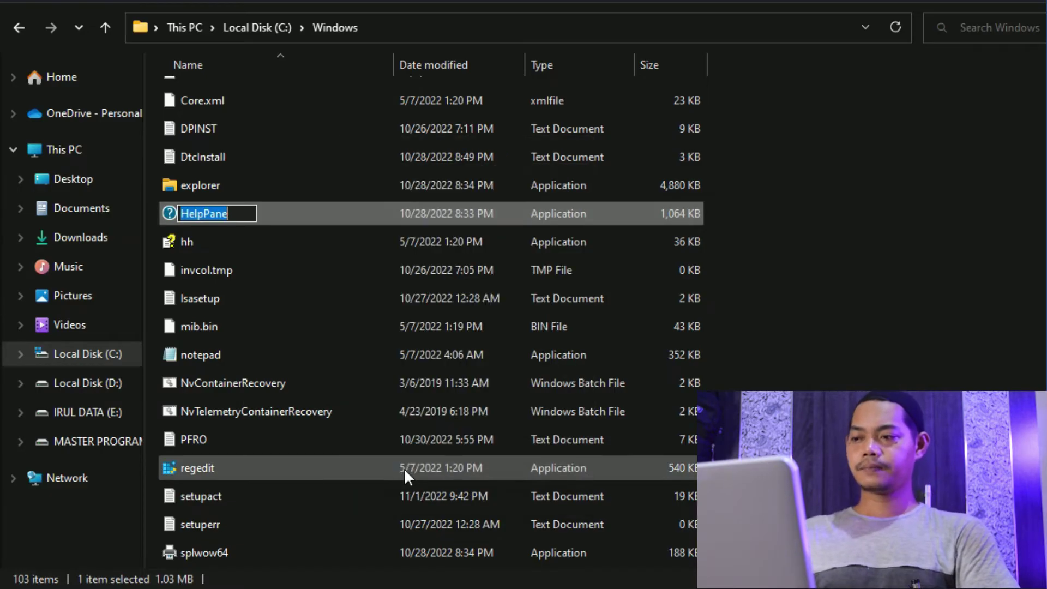
pyautogui.press('End')
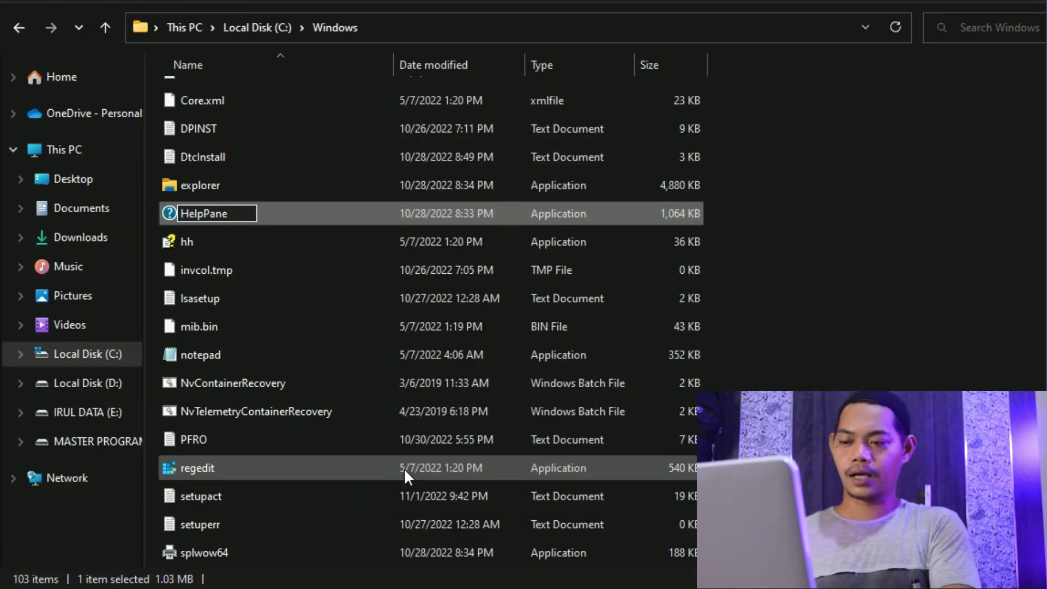
pyautogui.write('_')
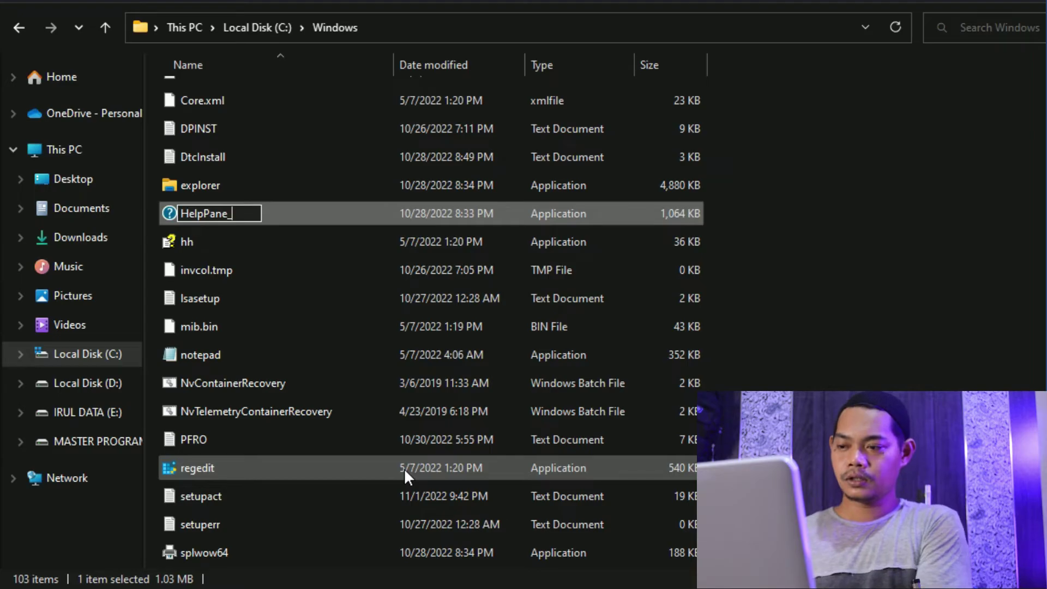
pyautogui.write('r')
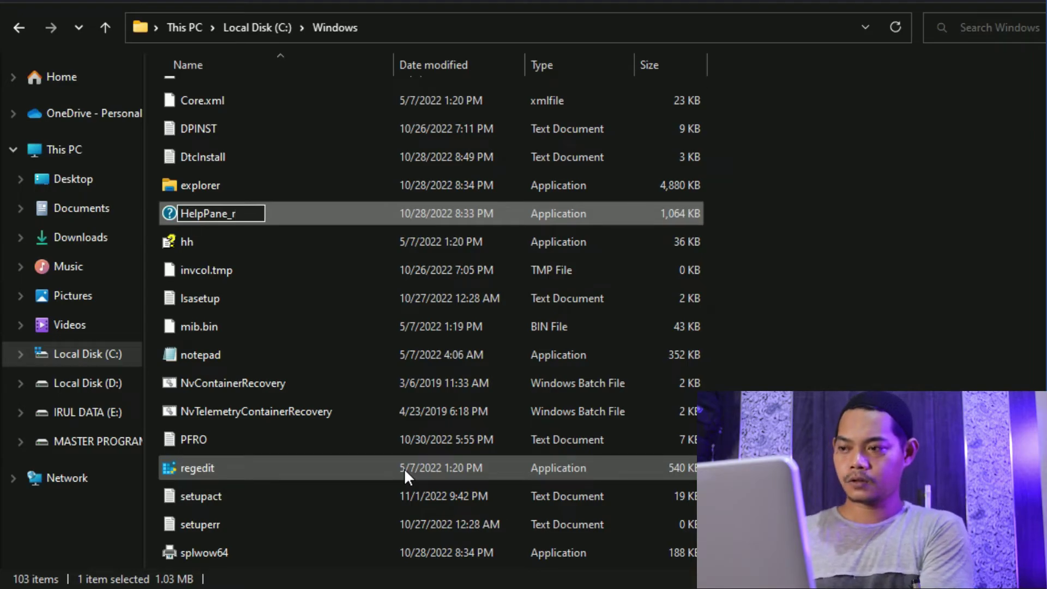
pyautogui.press('BackSpace')
pyautogui.write('Mati')
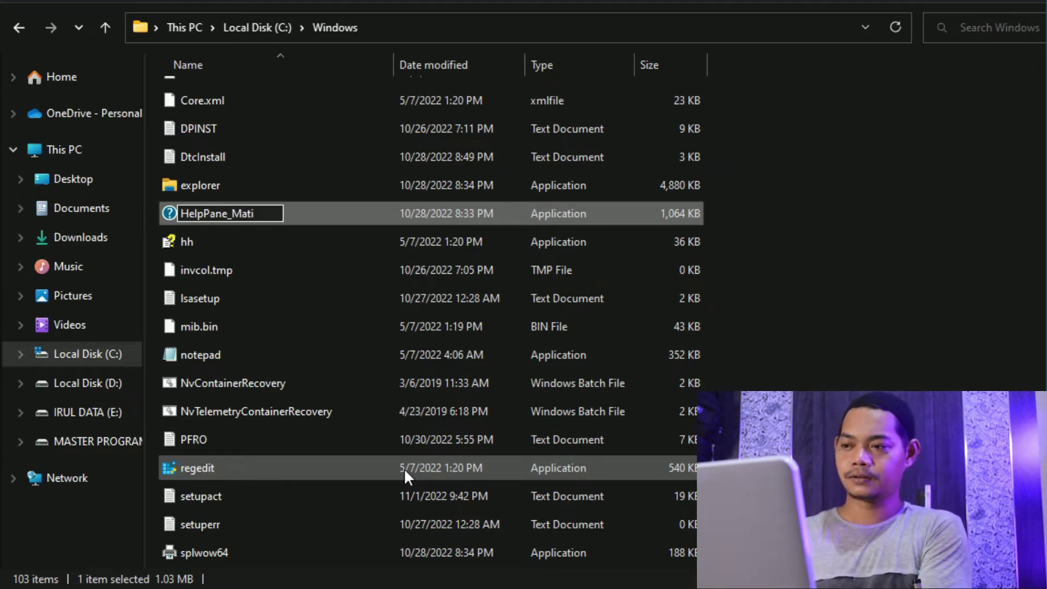
pyautogui.press('Return')
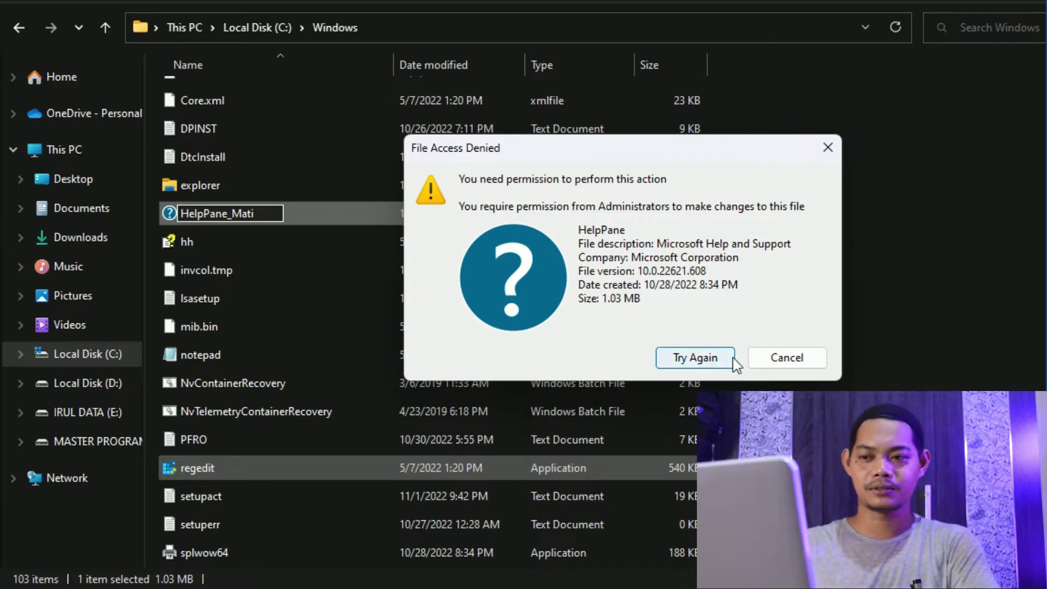
pyautogui.click(794, 360)
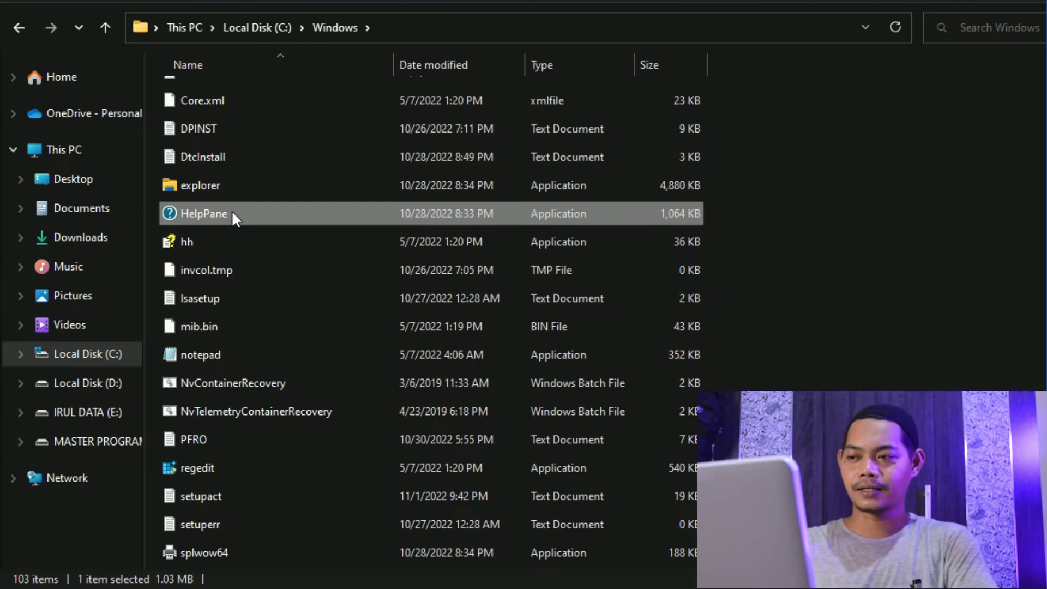
# Allow Full control for the Users group in HelpPane's permissions and apply it, then decline the change
pyautogui.rightClick(227, 211)
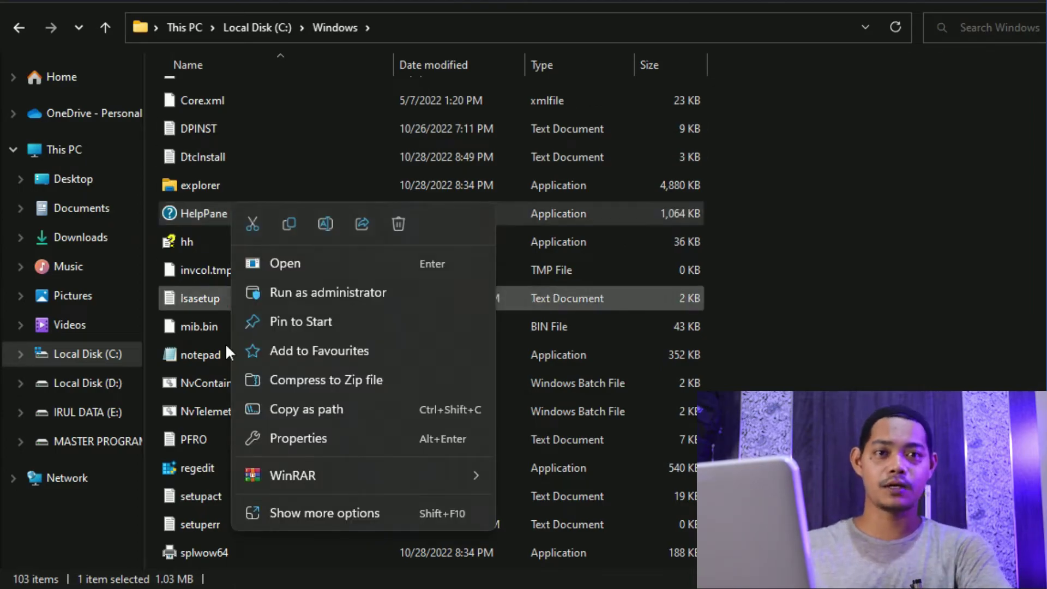
pyautogui.click(318, 512)
pyautogui.click(385, 493)
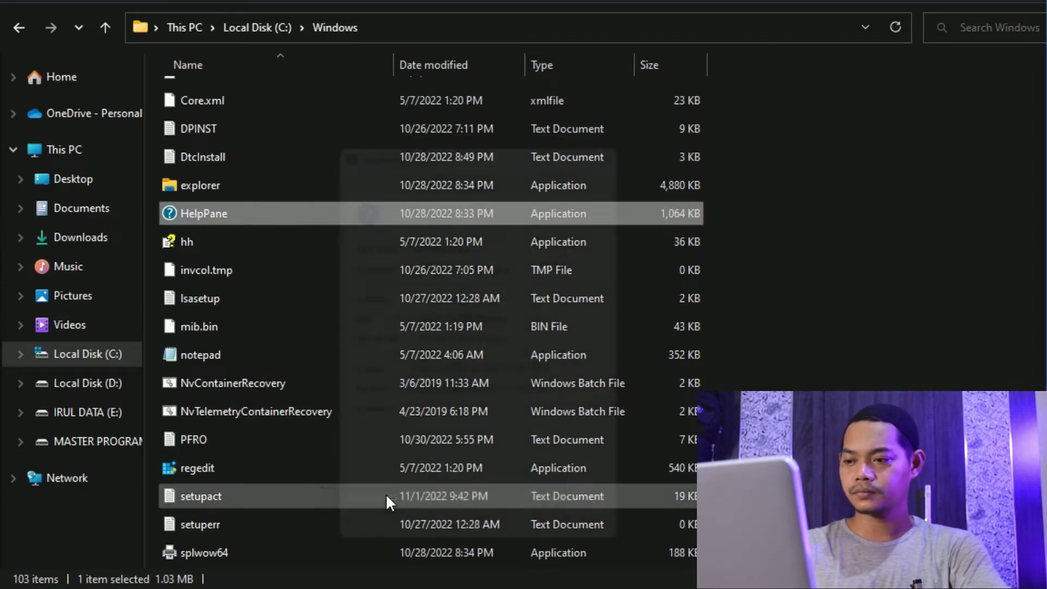
pyautogui.click(399, 166)
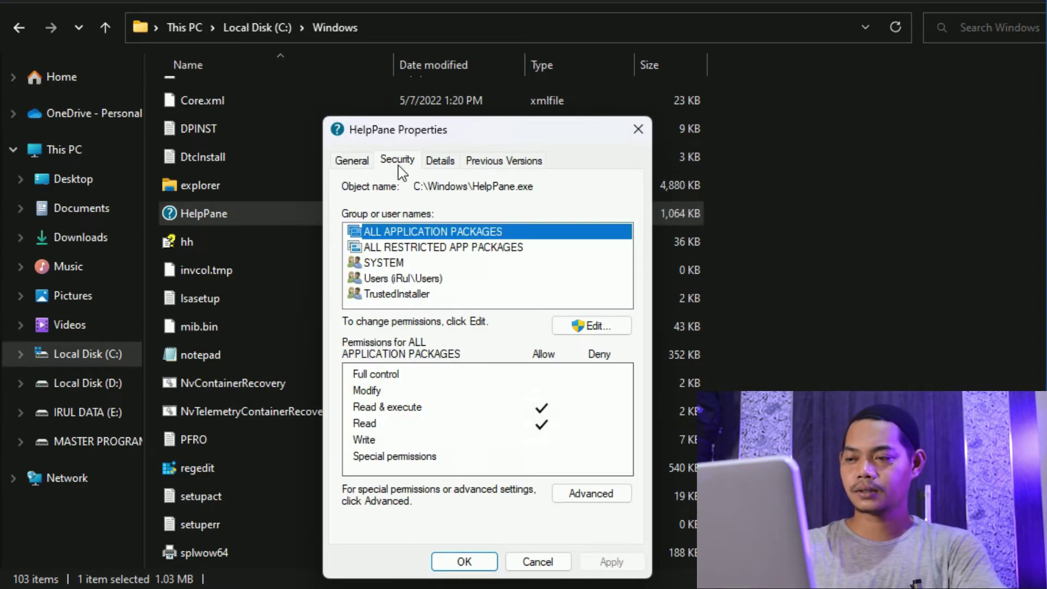
pyautogui.click(389, 279)
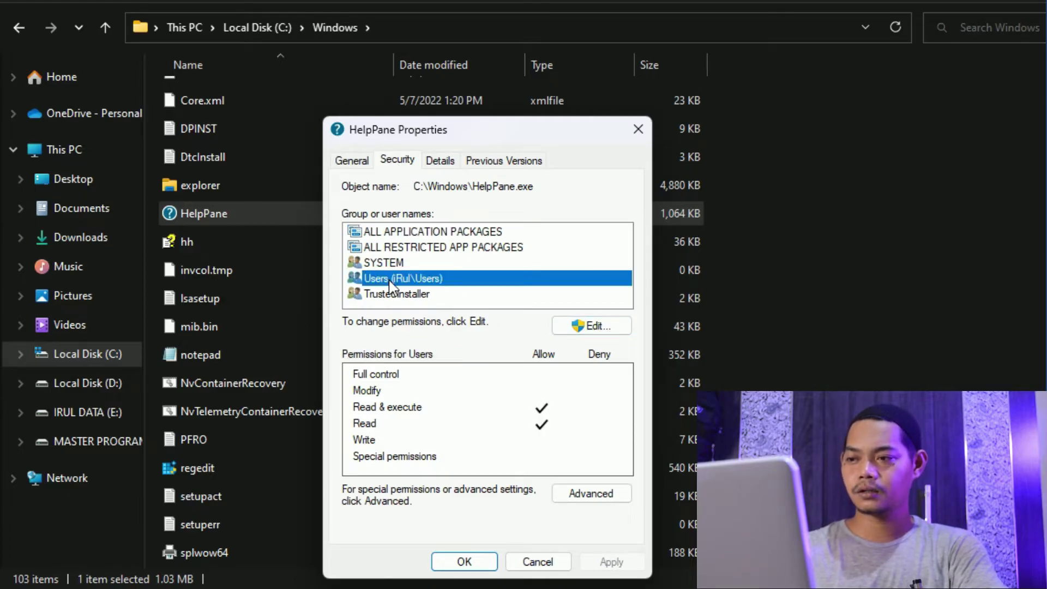
pyautogui.click(611, 329)
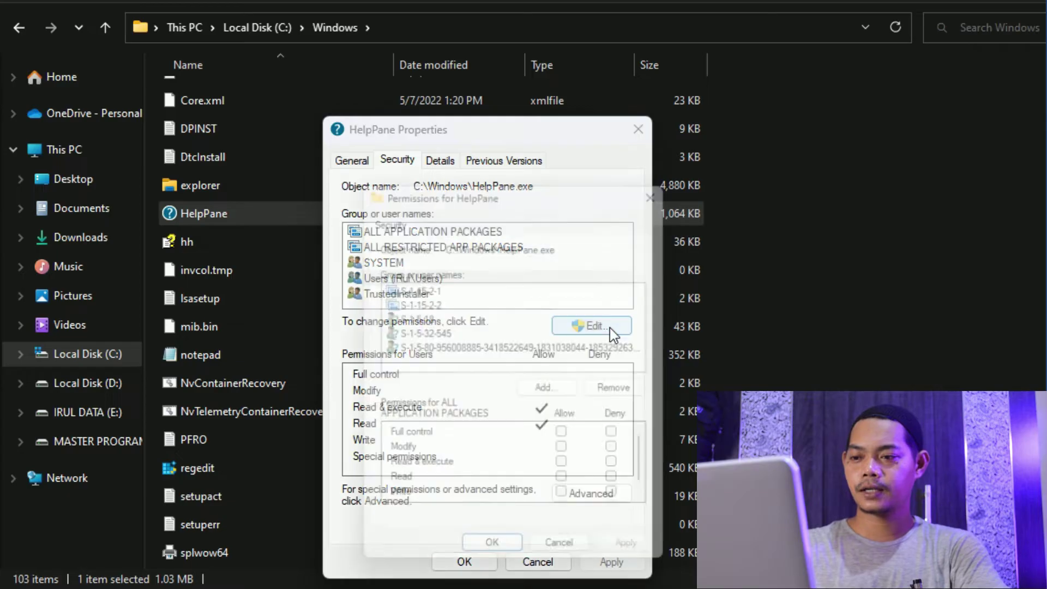
pyautogui.click(420, 333)
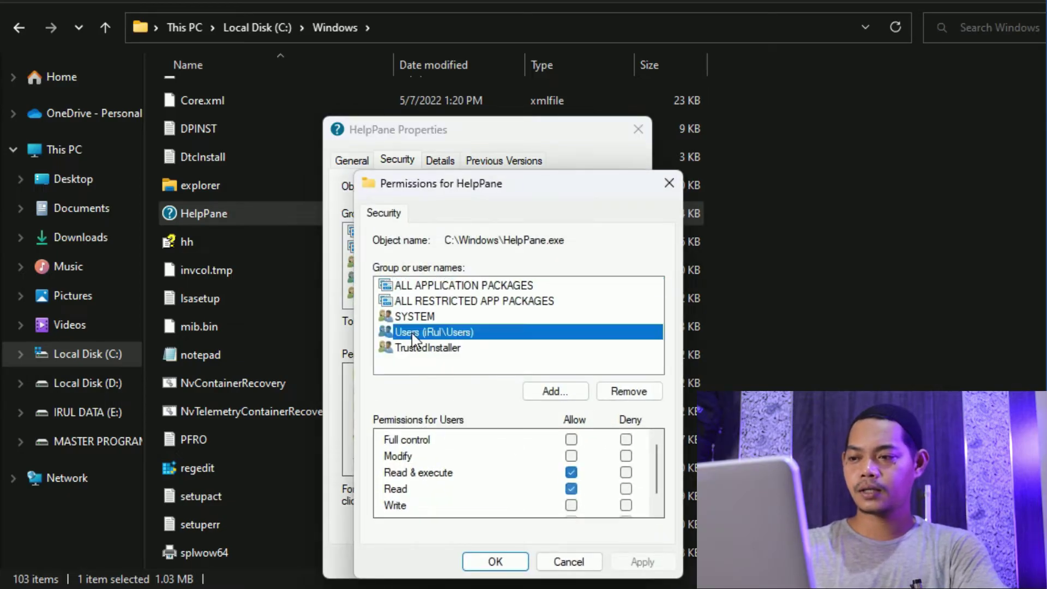
pyautogui.click(571, 439)
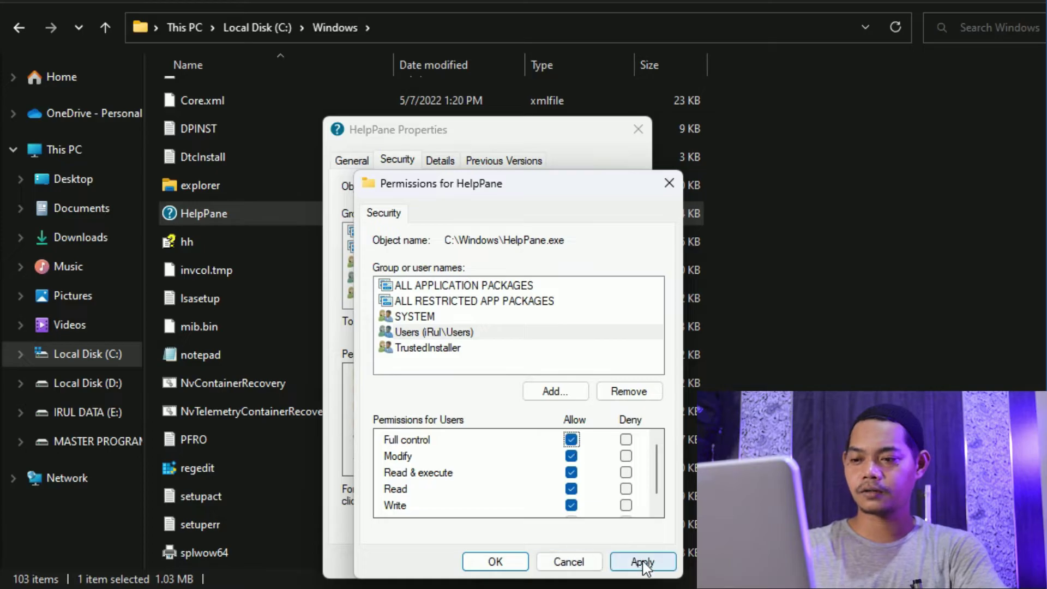
pyautogui.click(621, 561)
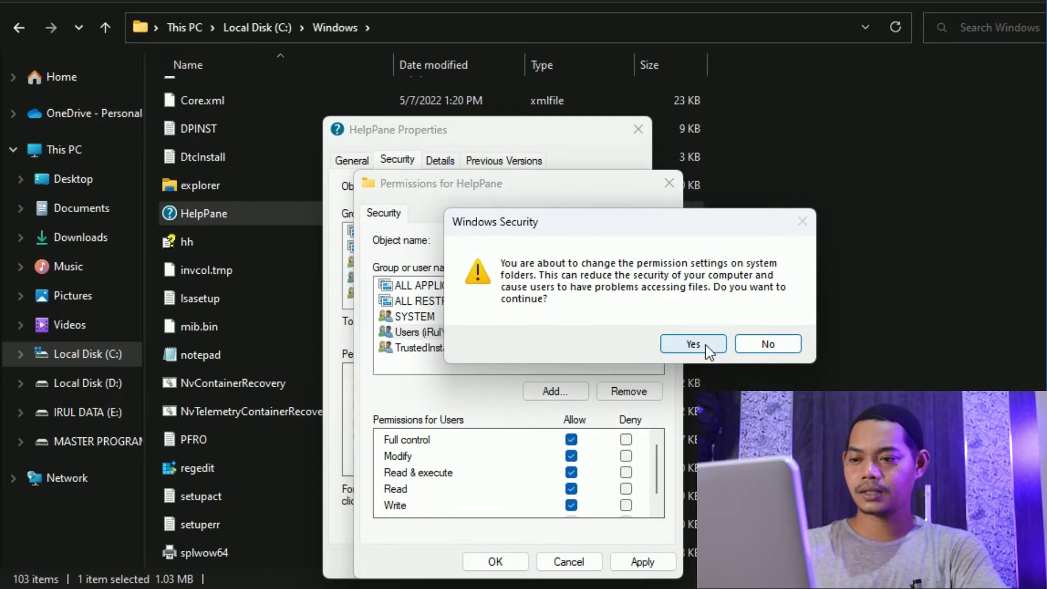
pyautogui.click(766, 344)
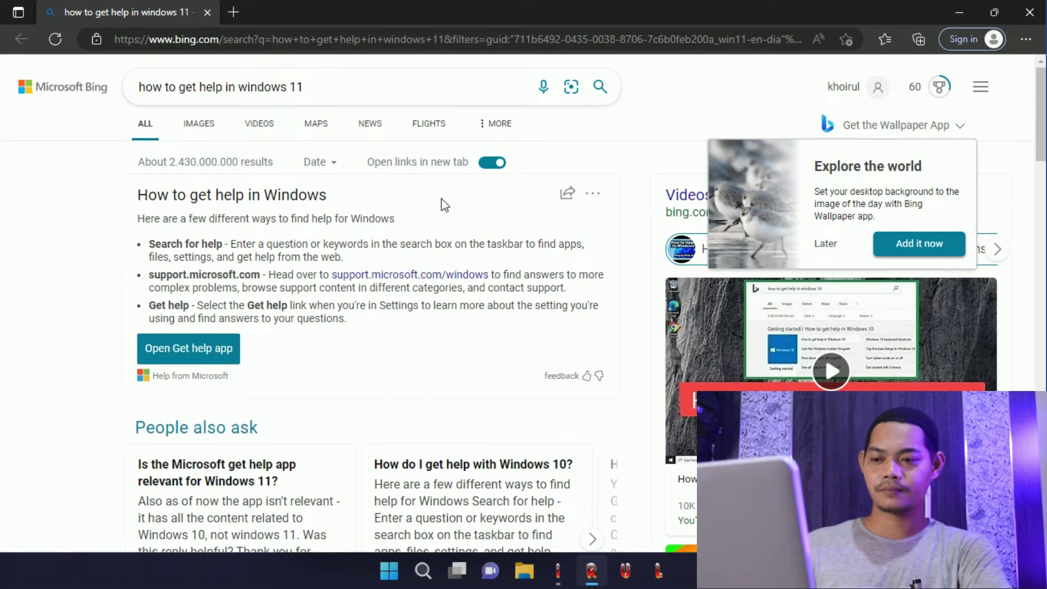
# Call up help in Microsoft Edge, close the help tab, and call up Windows help from the desktop
pyautogui.press('F1')
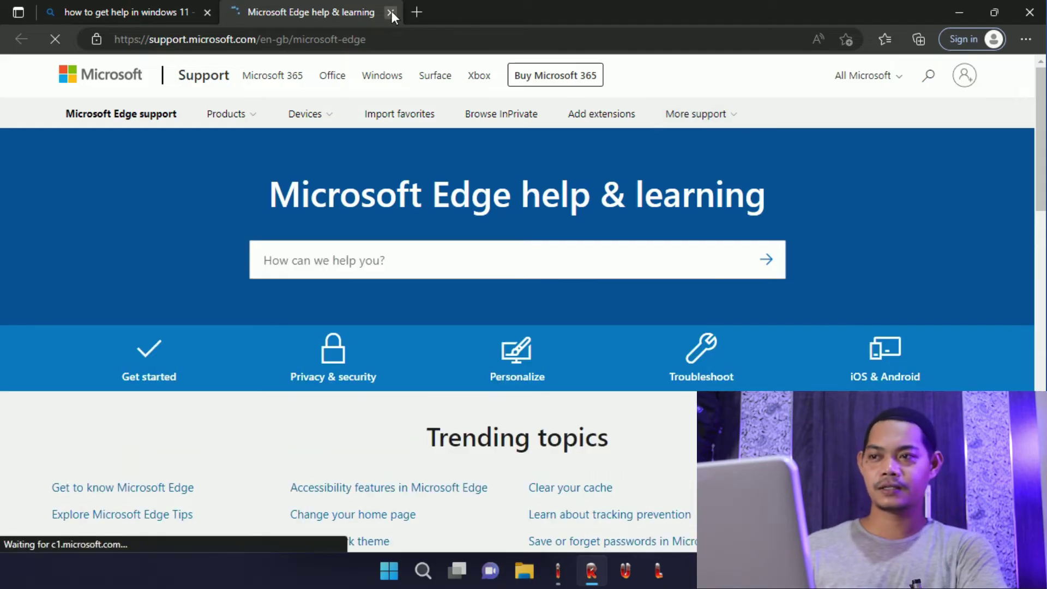
pyautogui.click(391, 11)
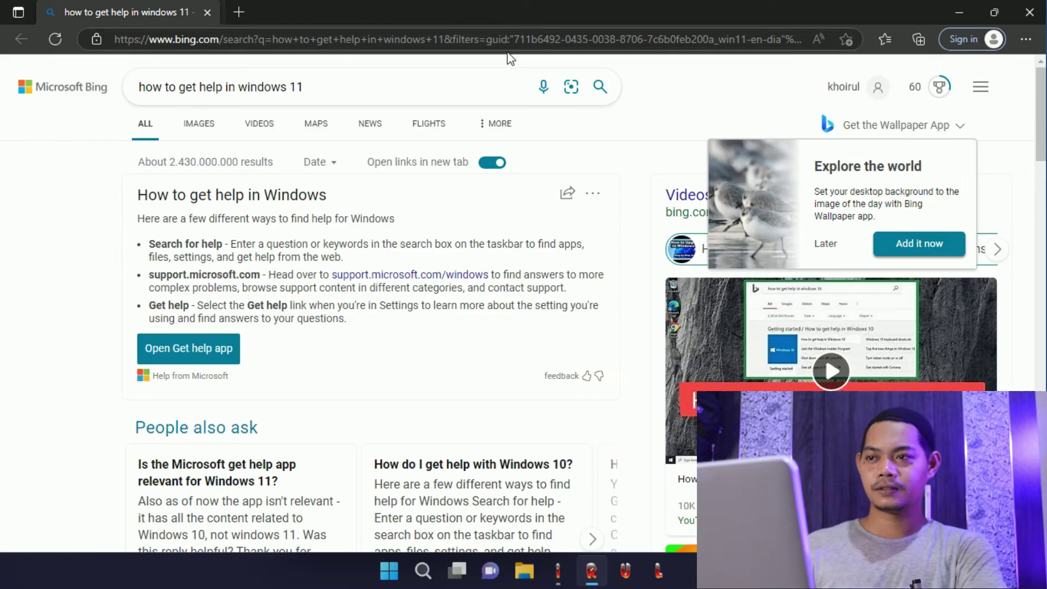
pyautogui.press('super+d')
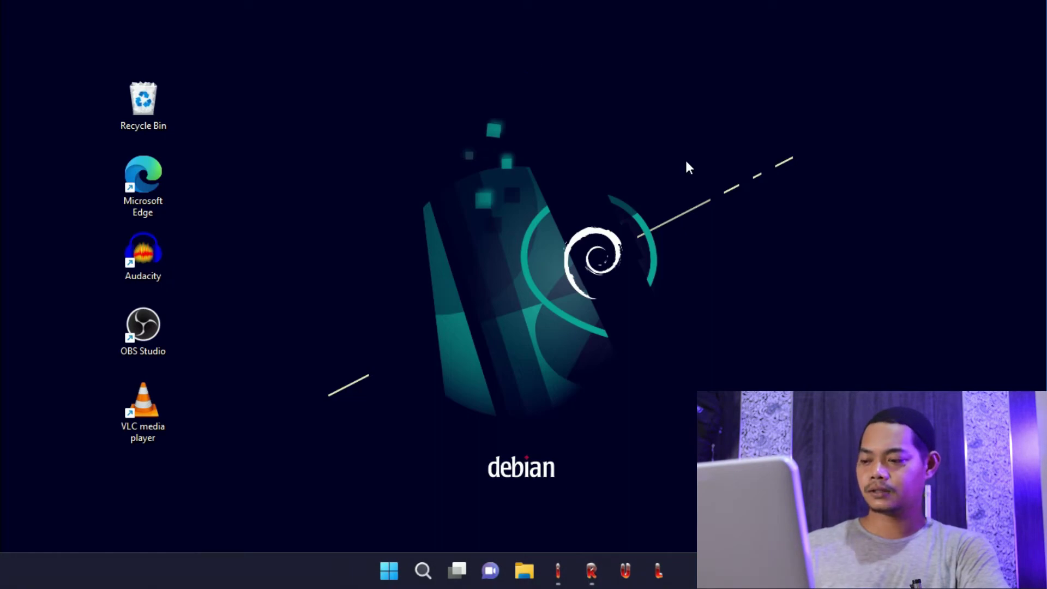
pyautogui.press('F1')
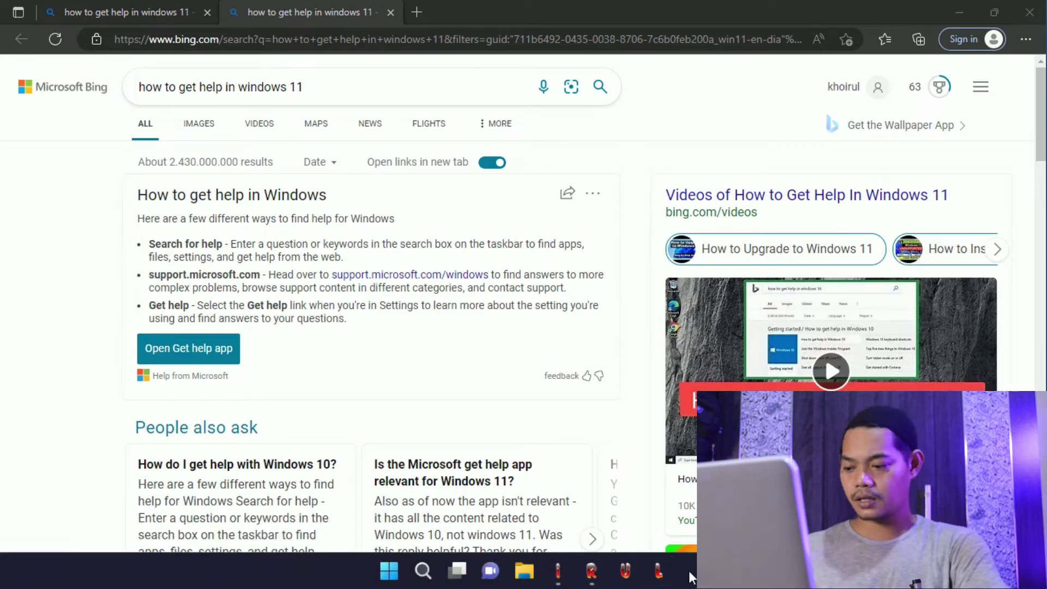
# Open the On-Screen Keyboard, shrink its window and position it over the lower part of the browser page
pyautogui.press('super+r')
pyautogui.write('msdt')
pyautogui.press('Return')
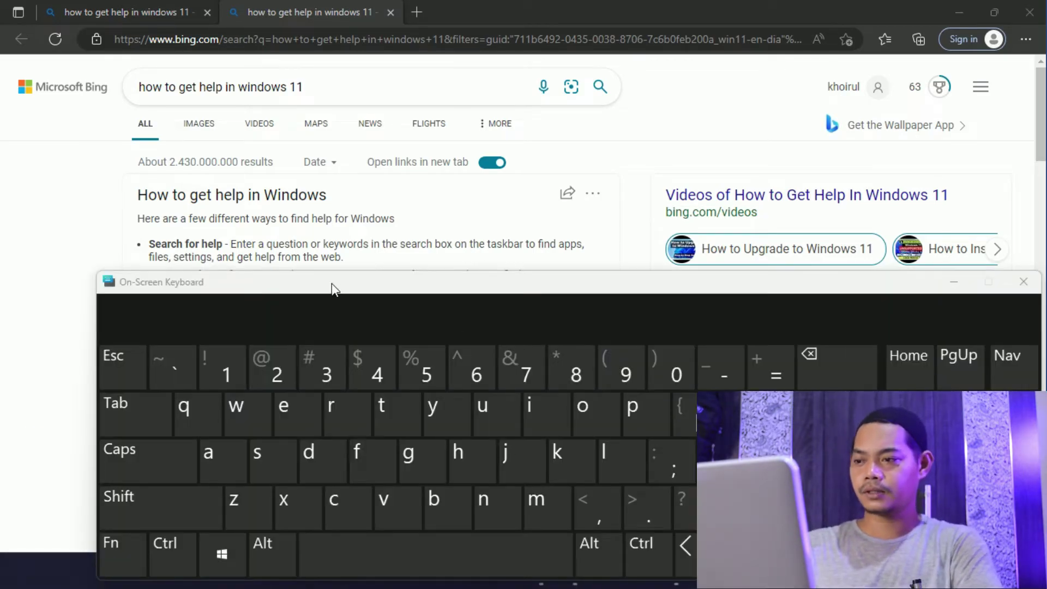
pyautogui.moveTo(334, 288); pyautogui.dragTo(307, 272)
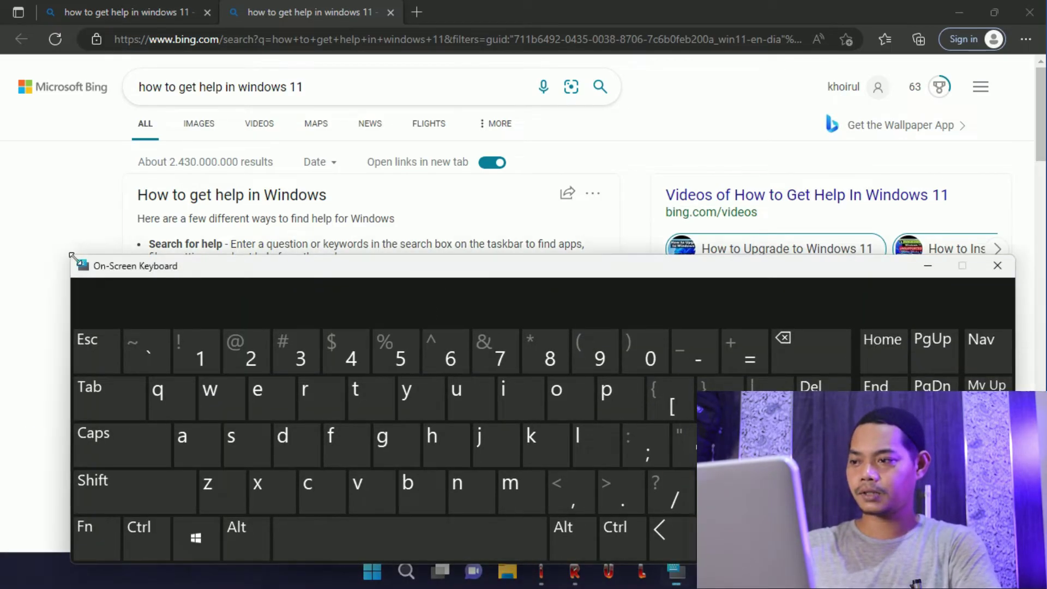
pyautogui.moveTo(72, 254); pyautogui.dragTo(249, 350)
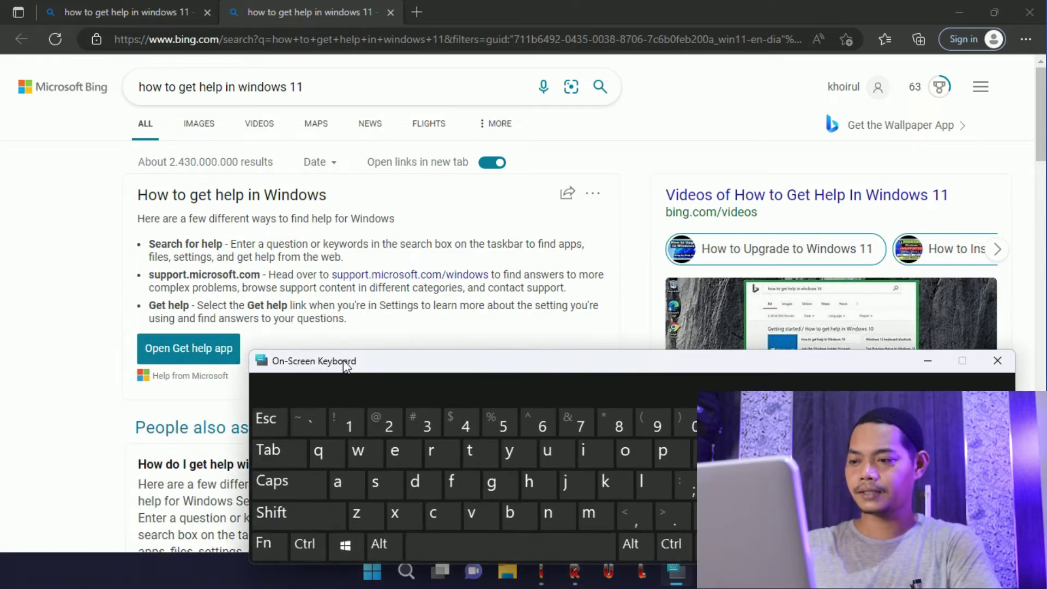
pyautogui.moveTo(381, 362); pyautogui.dragTo(285, 274)
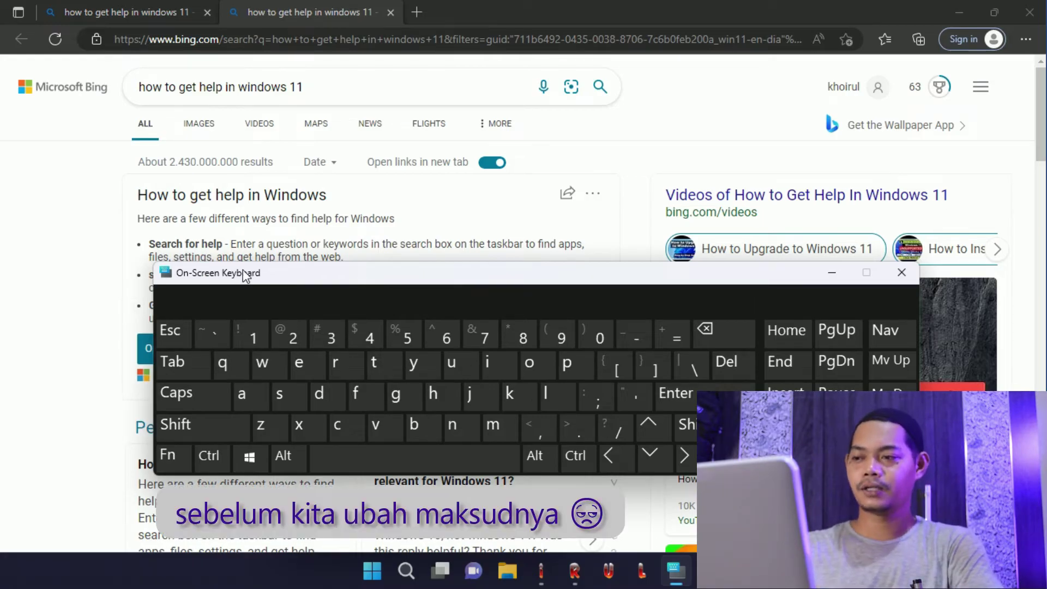
pyautogui.moveTo(244, 276); pyautogui.dragTo(245, 297)
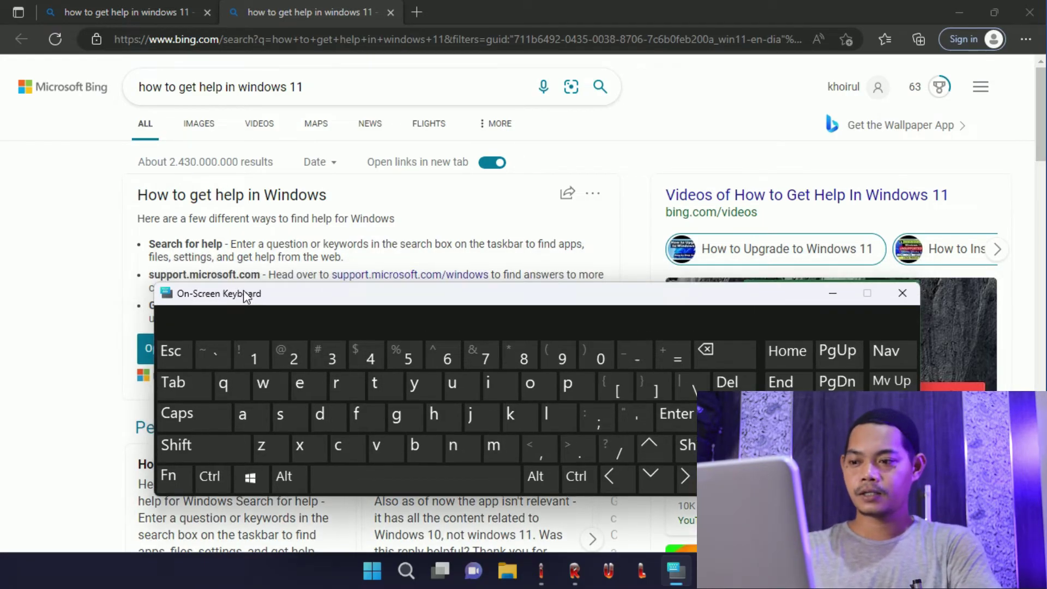
# Test the F1 help key from the On-Screen Keyboard using its Fn layer while the Bing results page is open
pyautogui.click(215, 457)
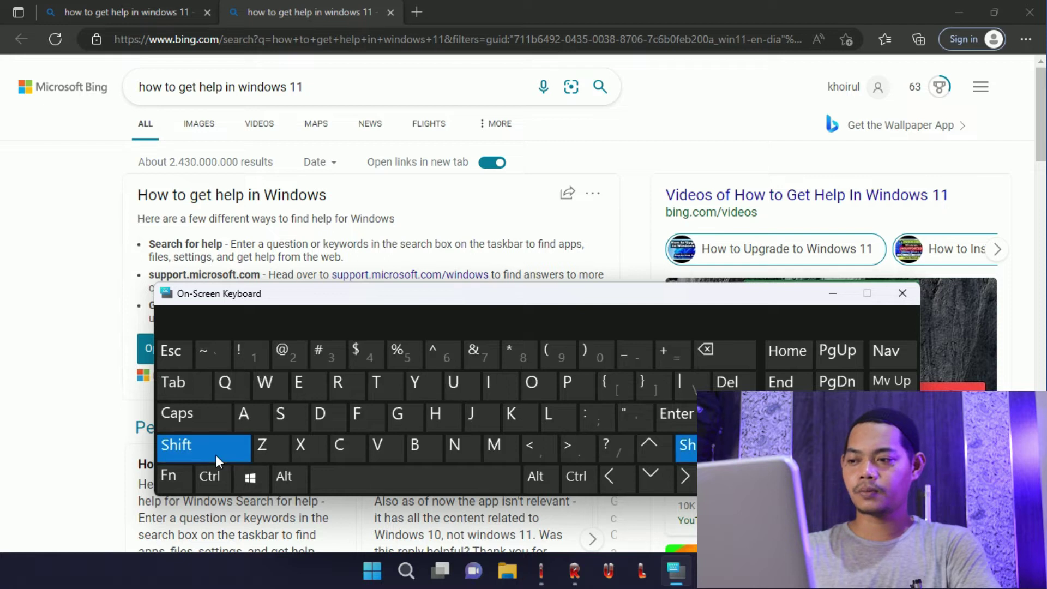
pyautogui.click(174, 477)
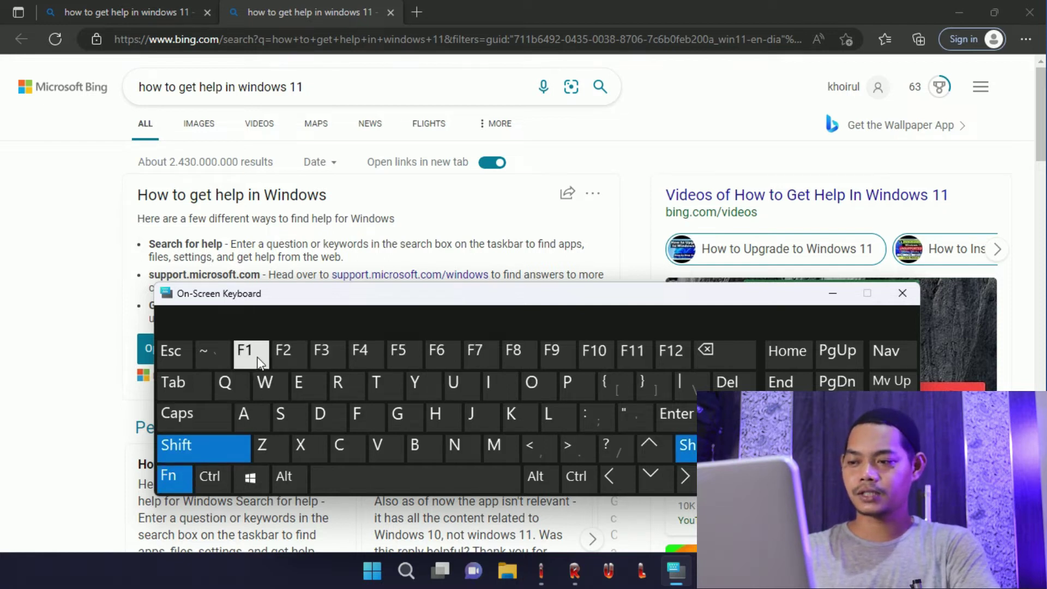
pyautogui.click(228, 448)
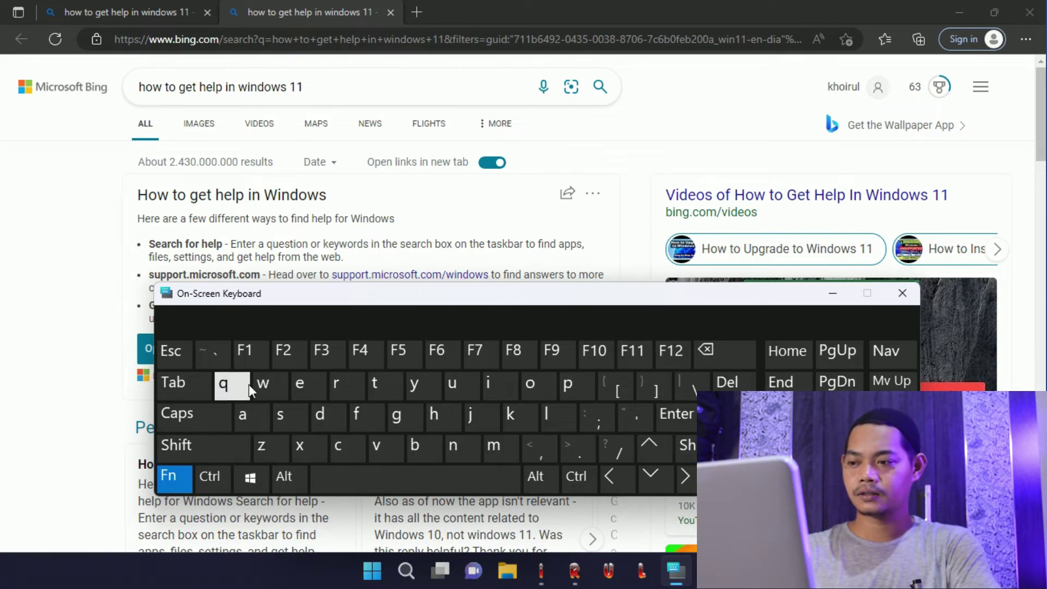
pyautogui.click(248, 366)
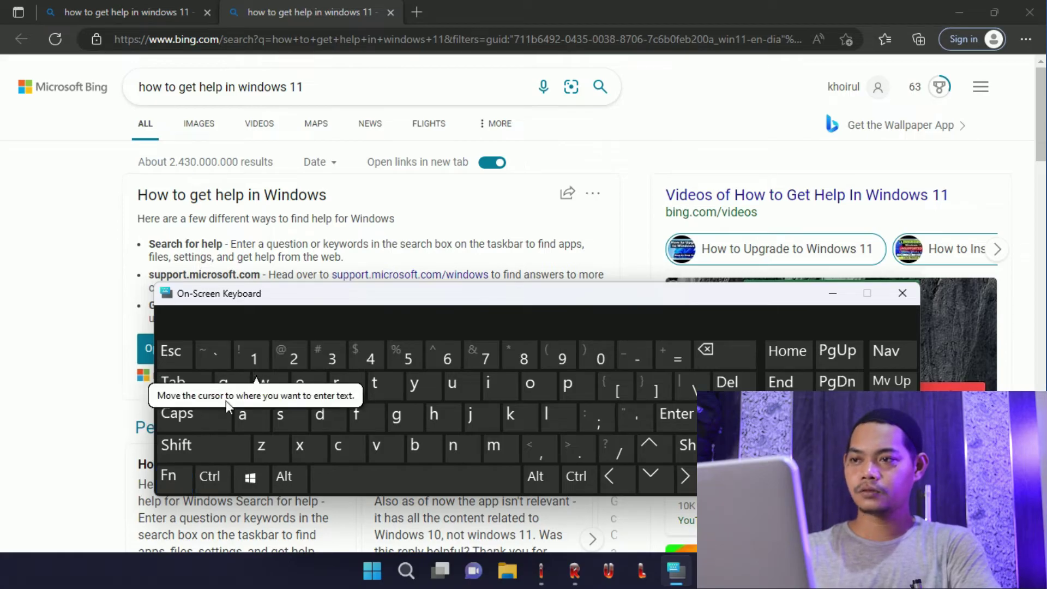
# Minimize the browser, test the F1 help key on the desktop from the On-Screen Keyboard, and minimize the help page it calls up
pyautogui.click(172, 480)
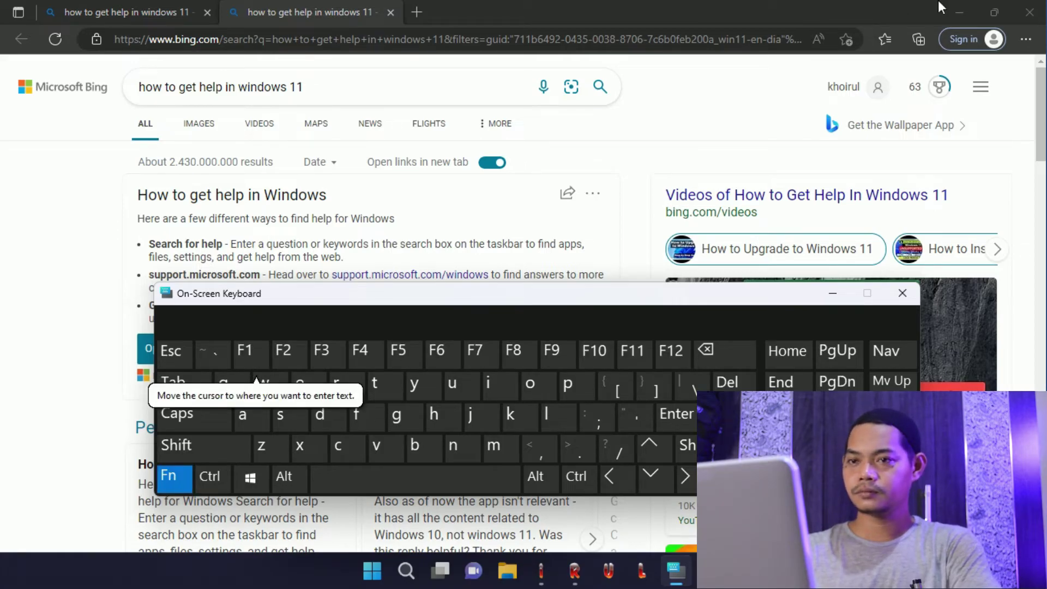
pyautogui.click(959, 11)
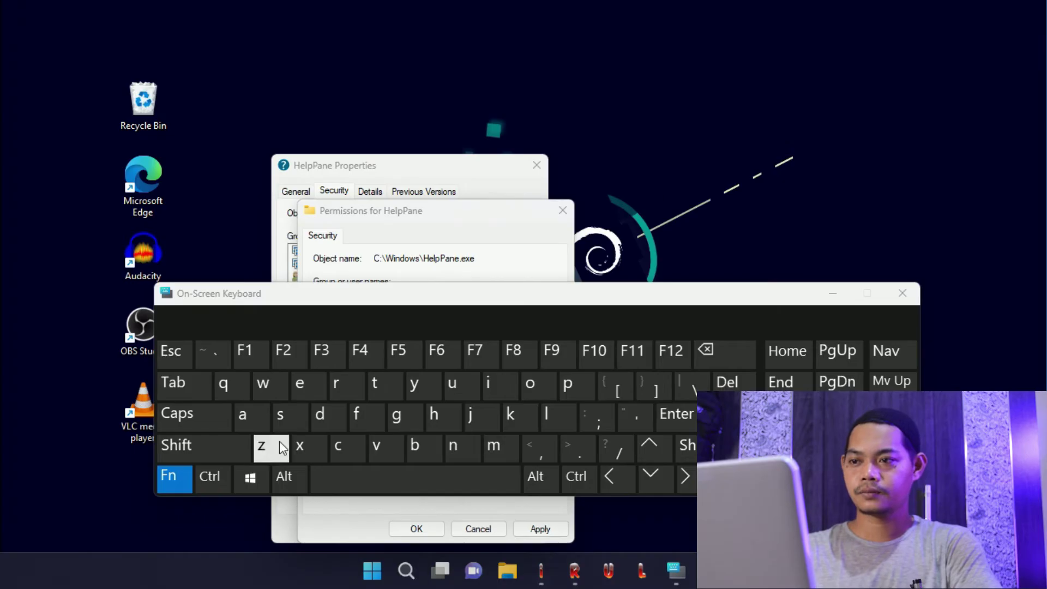
pyautogui.click(251, 360)
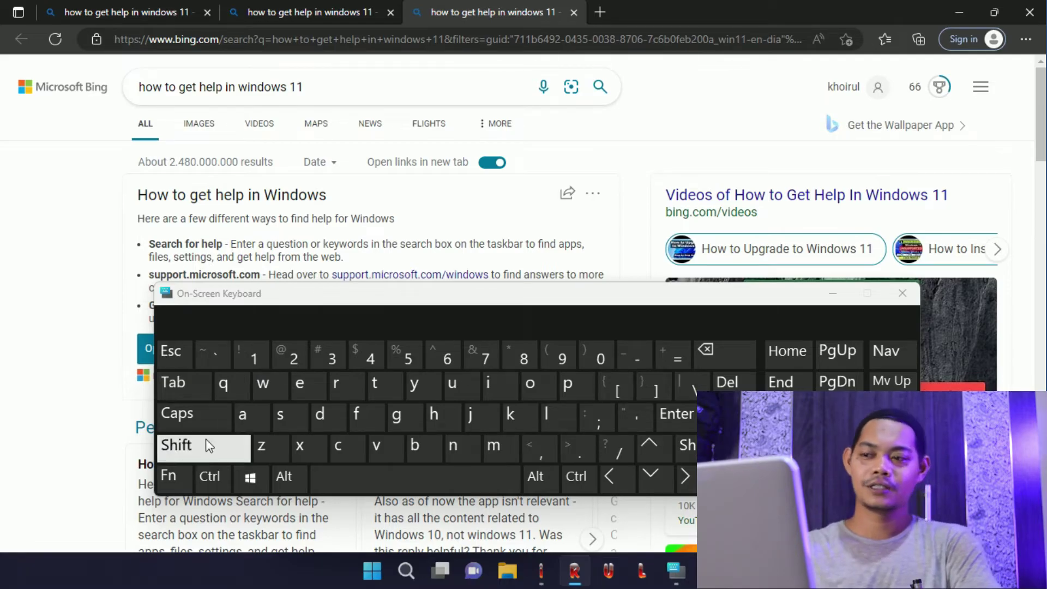
pyautogui.click(172, 477)
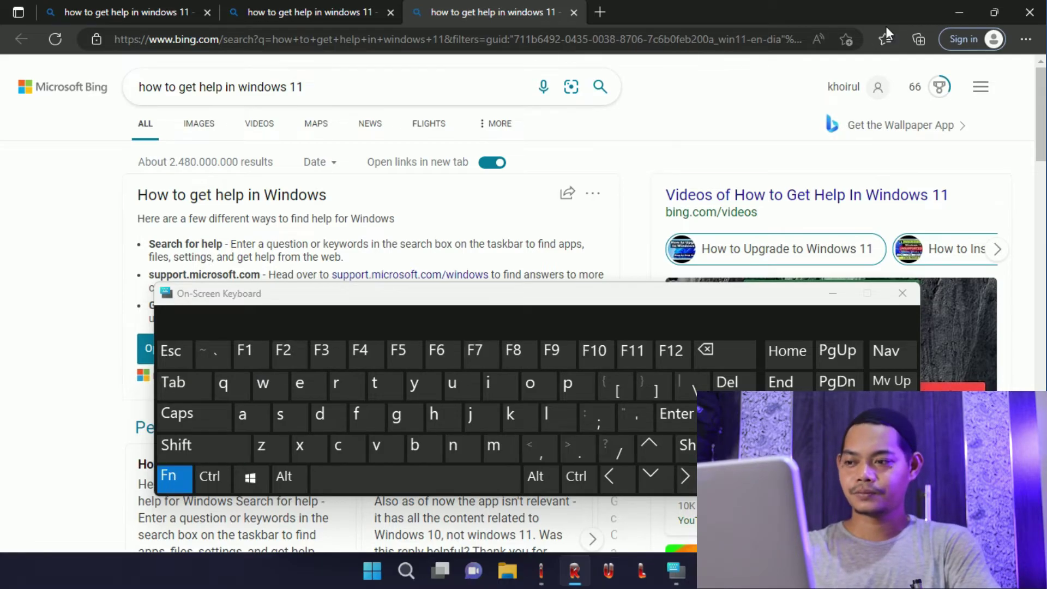
pyautogui.click(961, 12)
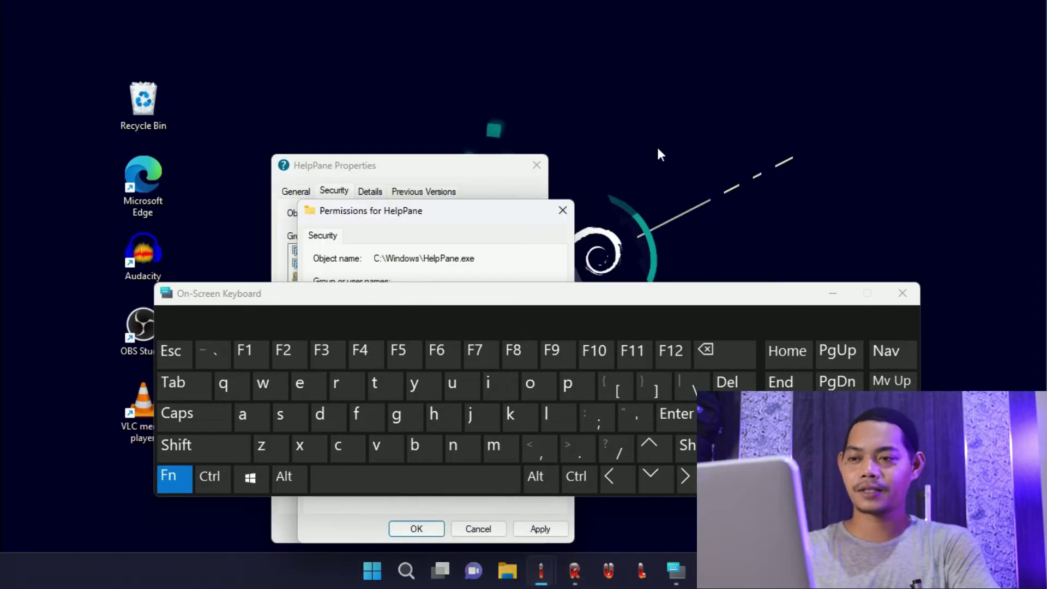
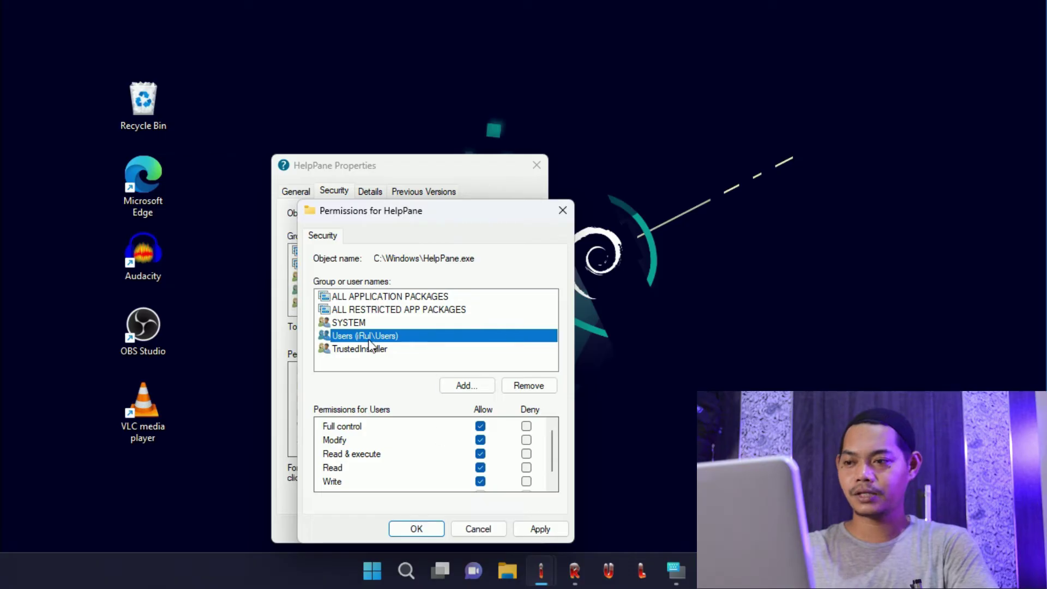
# Apply Full control for the Users group on HelpPane.exe, accept the change and close the permissions and properties dialogs
pyautogui.click(547, 529)
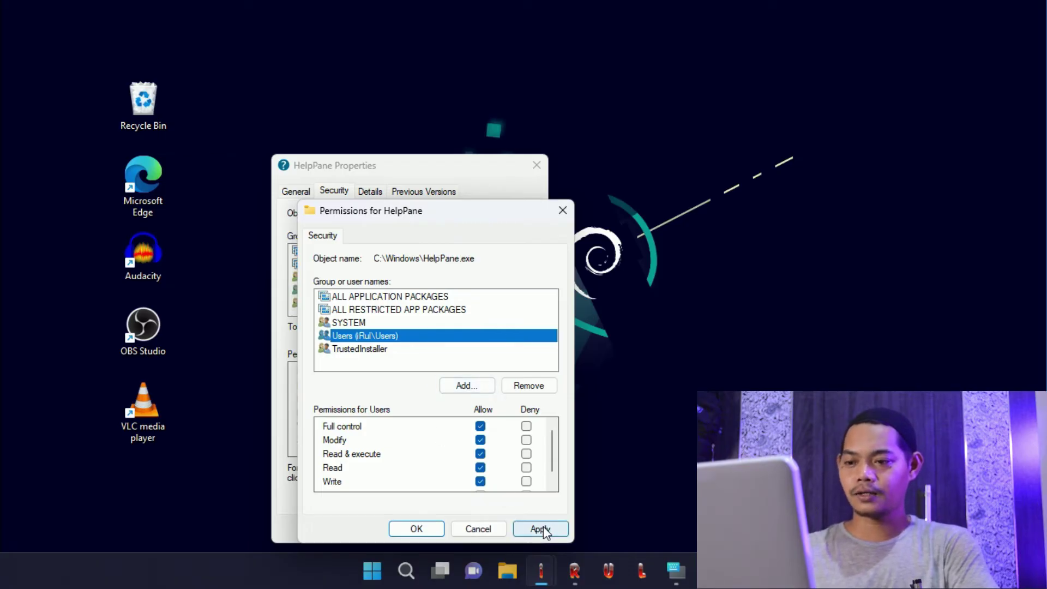
pyautogui.click(582, 346)
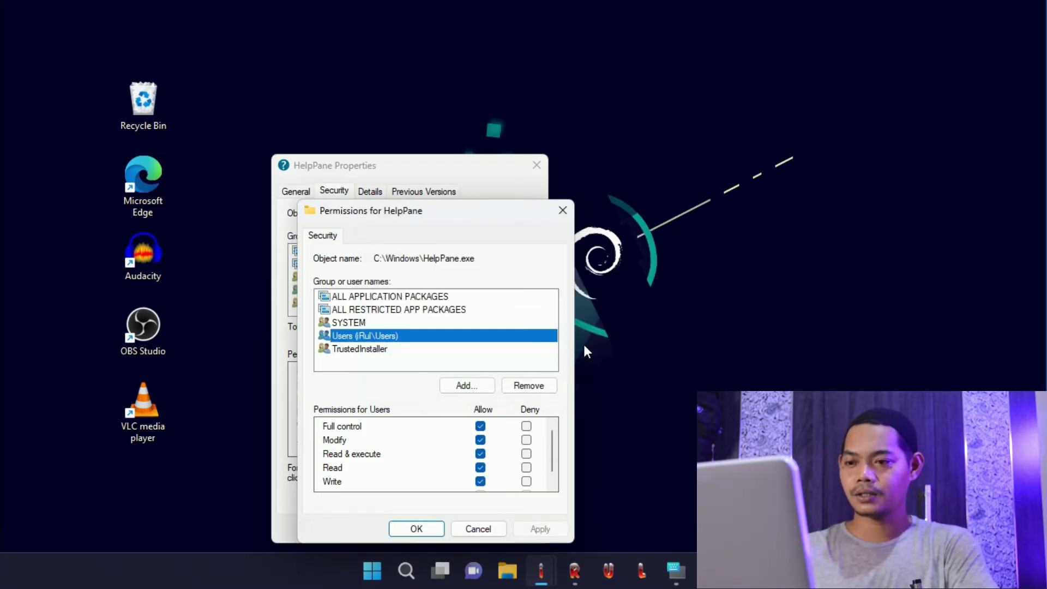
pyautogui.click(424, 530)
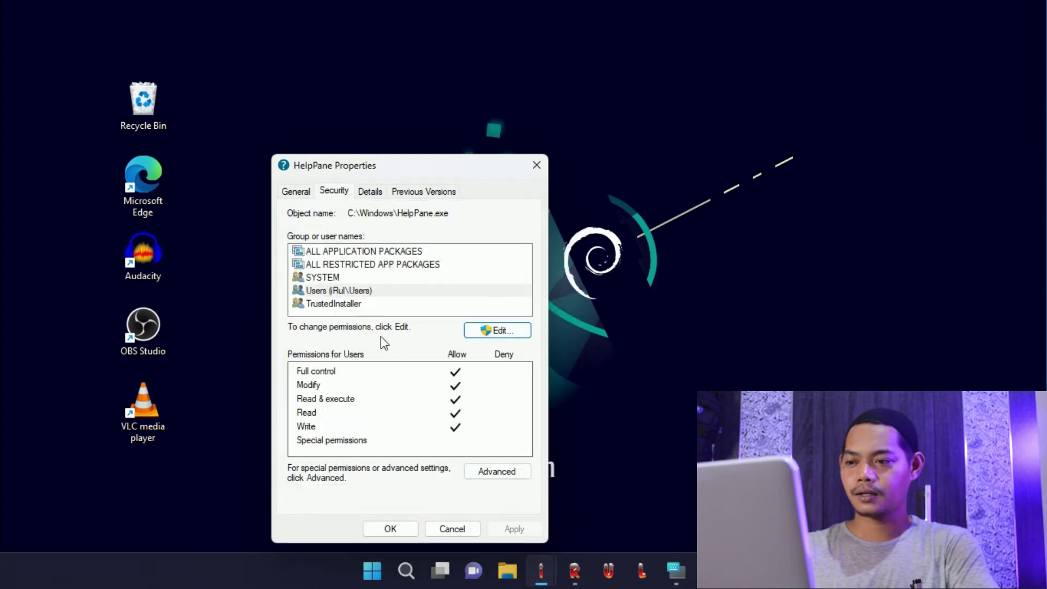
pyautogui.click(391, 529)
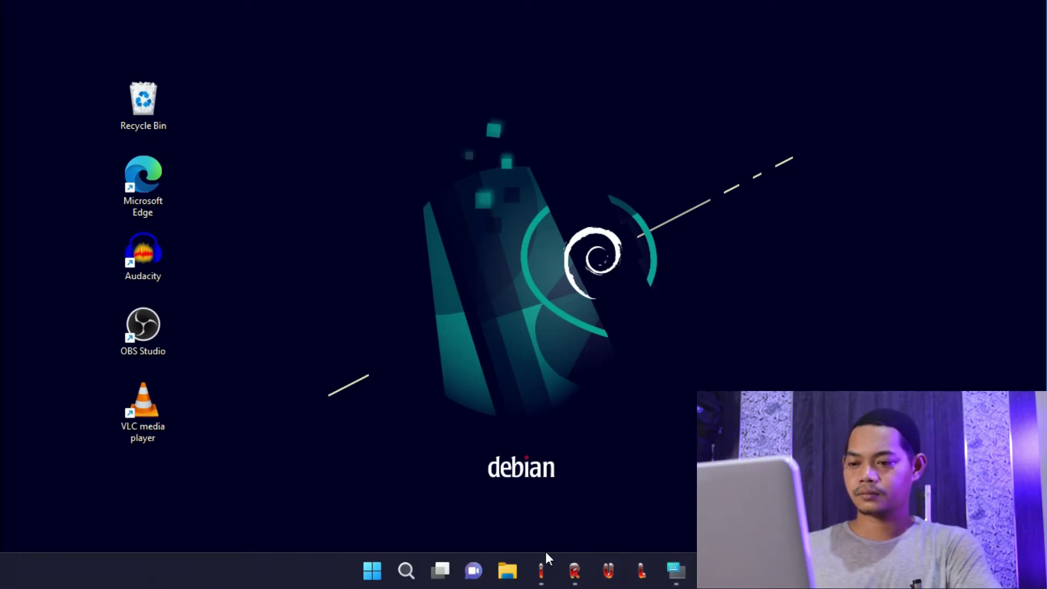
# Rename the HelpPane application in the Windows folder as HelpPane_off, granting administrator permission for the change
pyautogui.click(547, 573)
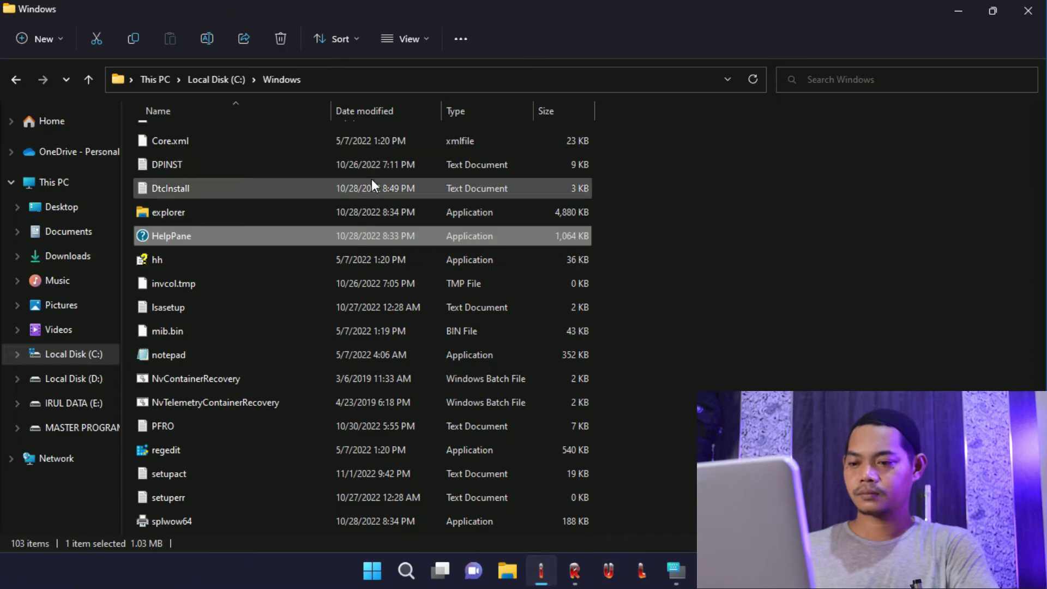
pyautogui.rightClick(207, 236)
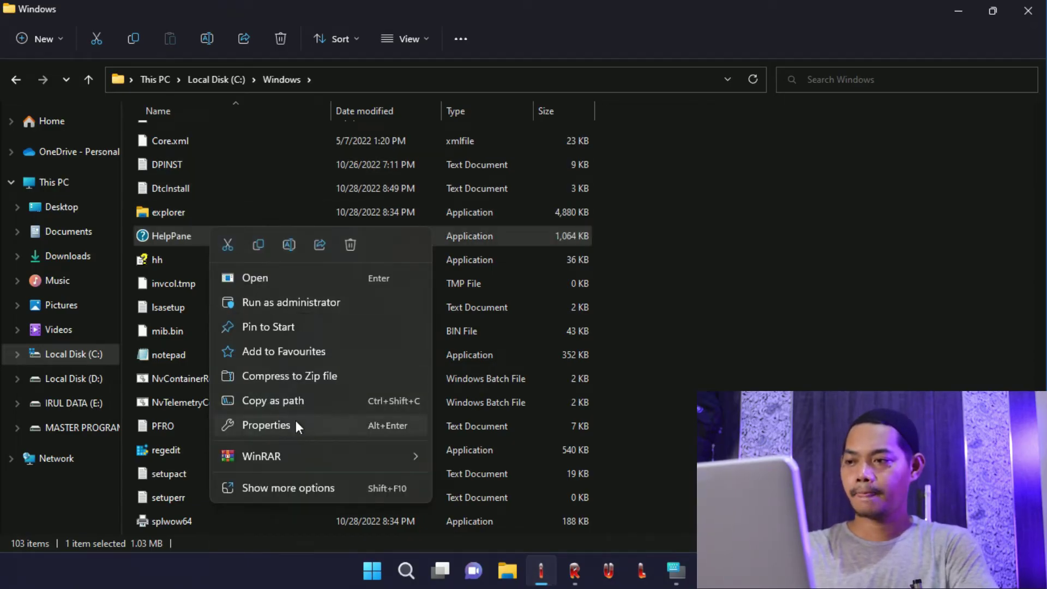
pyautogui.click(292, 488)
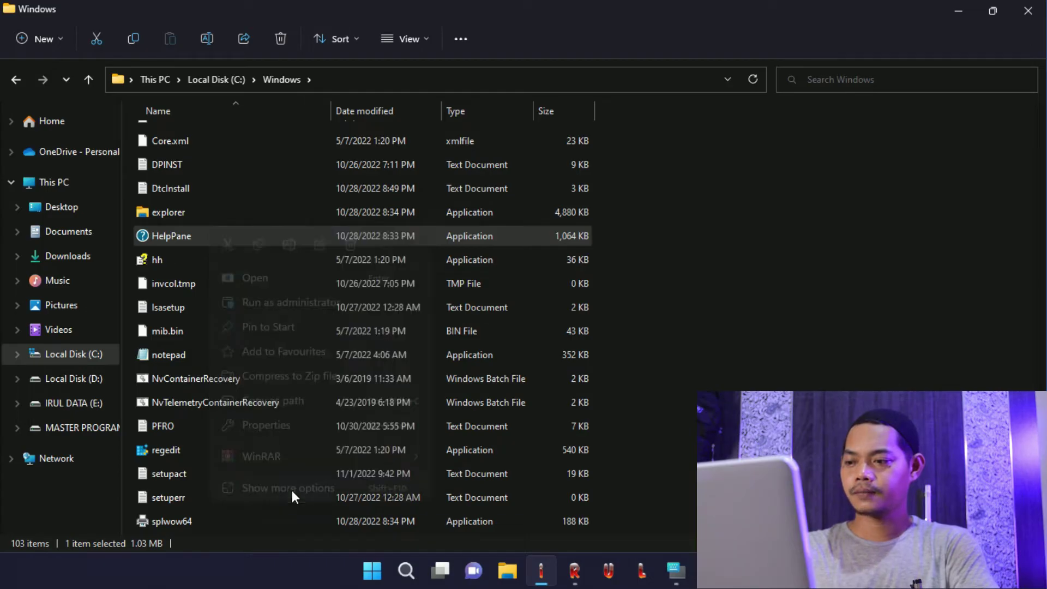
pyautogui.click(336, 455)
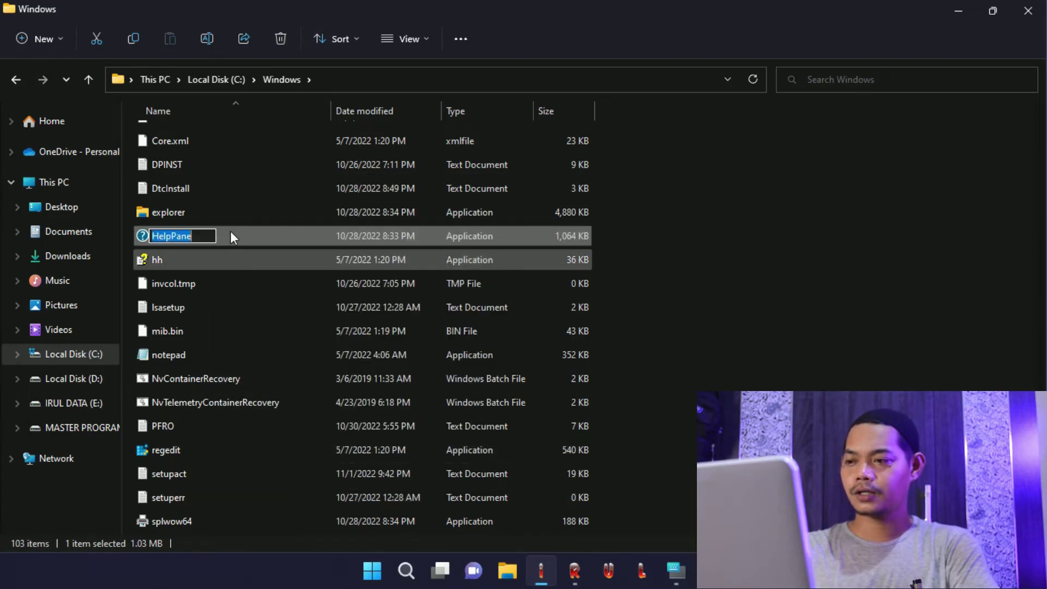
pyautogui.press('End')
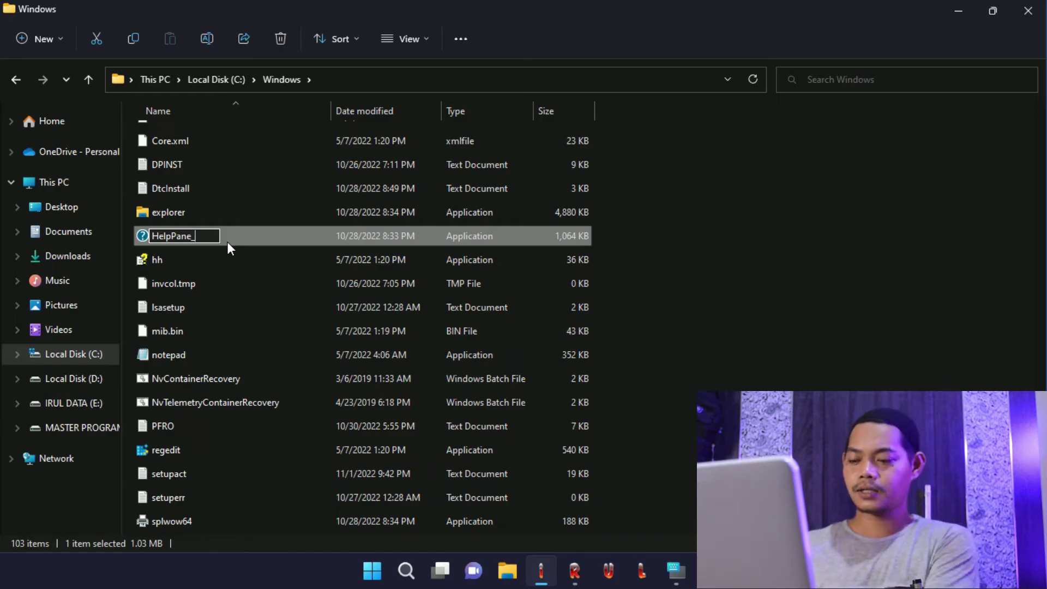
pyautogui.write('off')
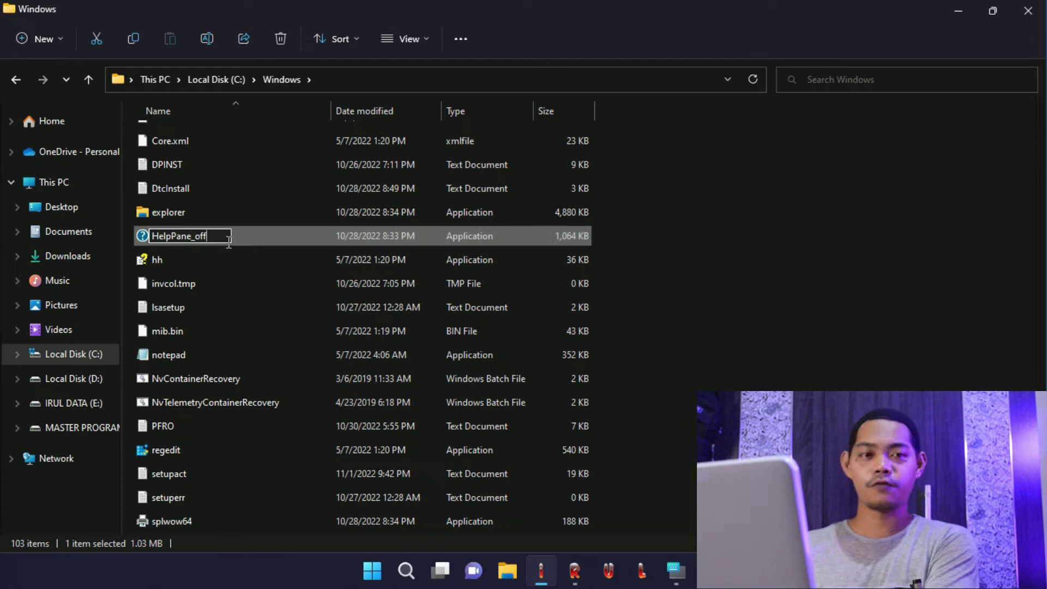
pyautogui.press('Return')
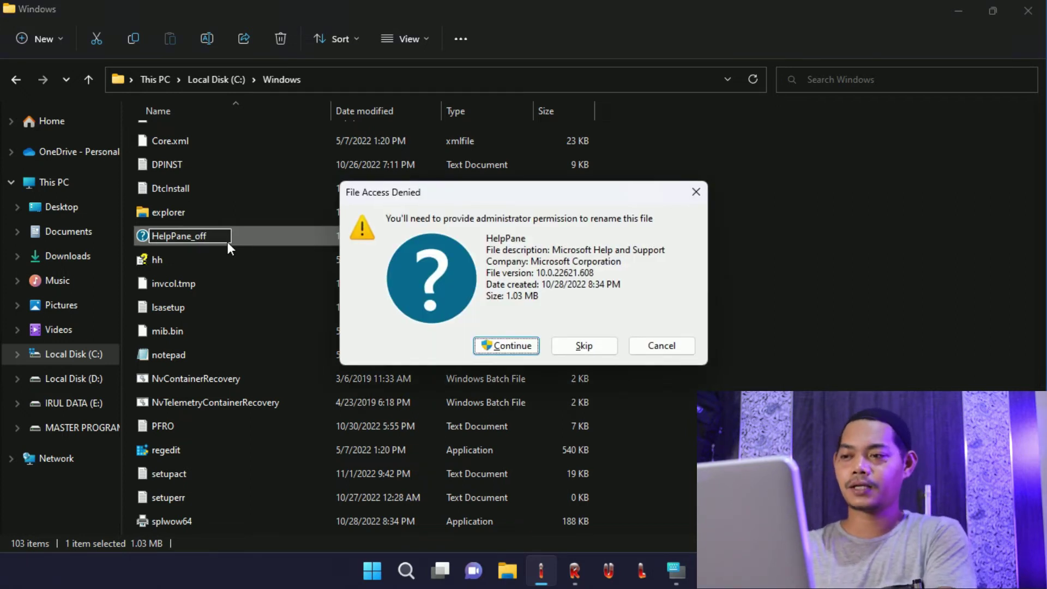
pyautogui.click(509, 347)
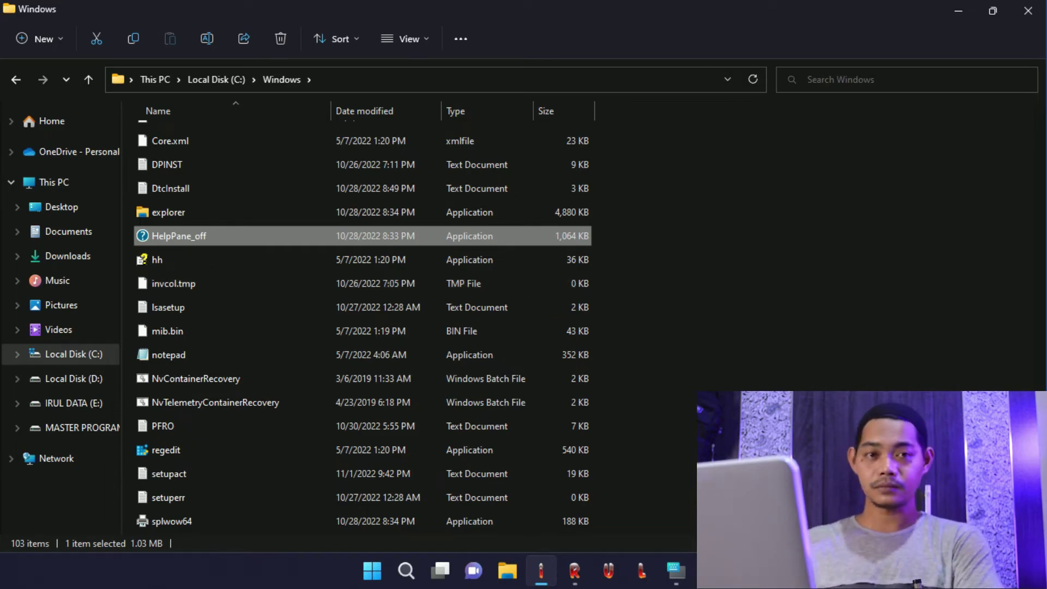
# Minimize the Windows folder and bring the On-Screen Keyboard to the front over the desktop
pyautogui.click(678, 577)
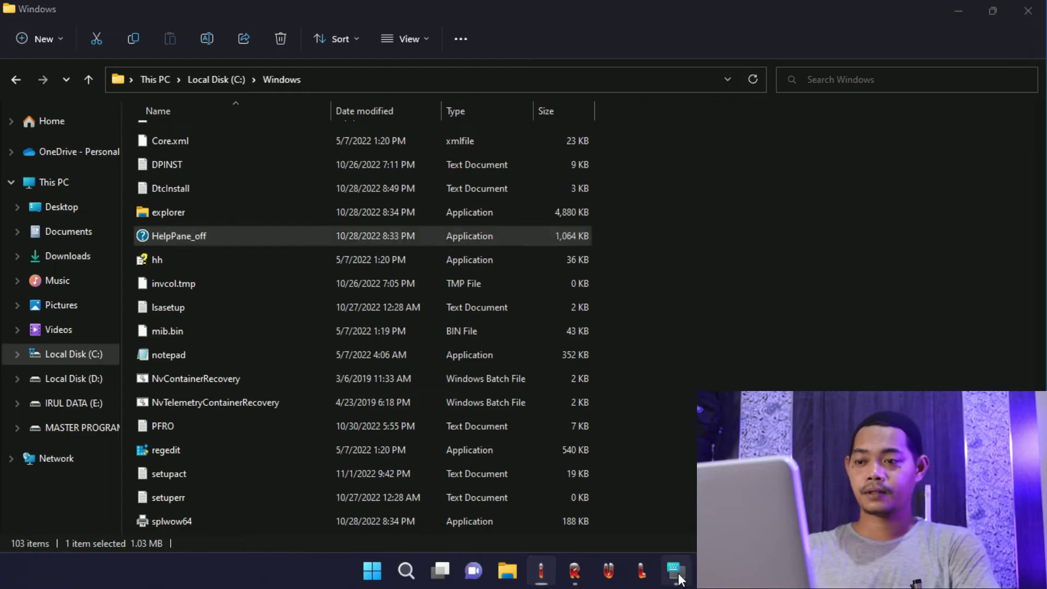
pyautogui.click(958, 12)
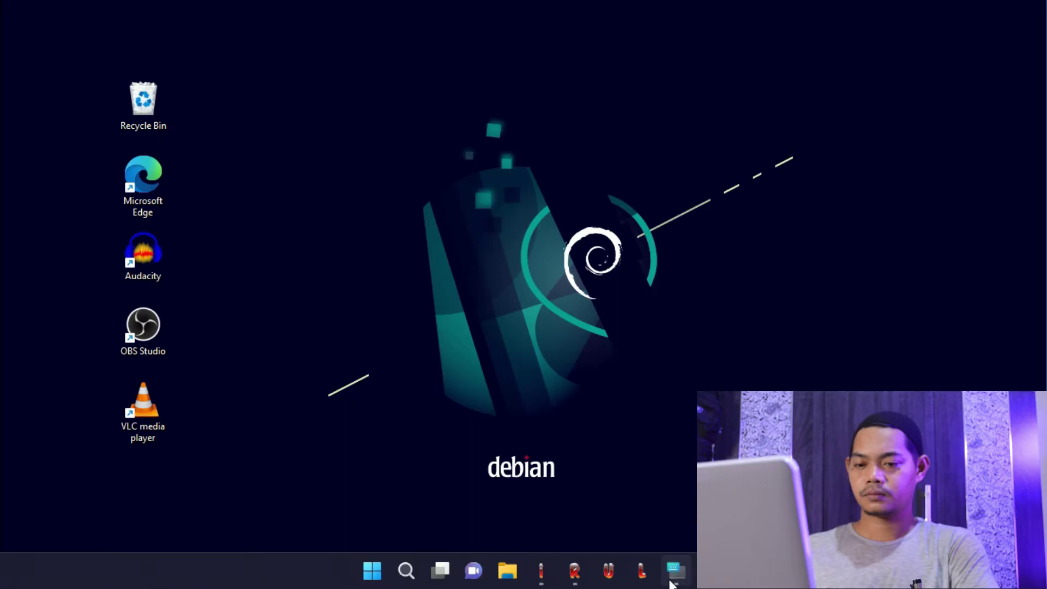
pyautogui.hotkey('alt', 'Tab')
pyautogui.press('Tab')
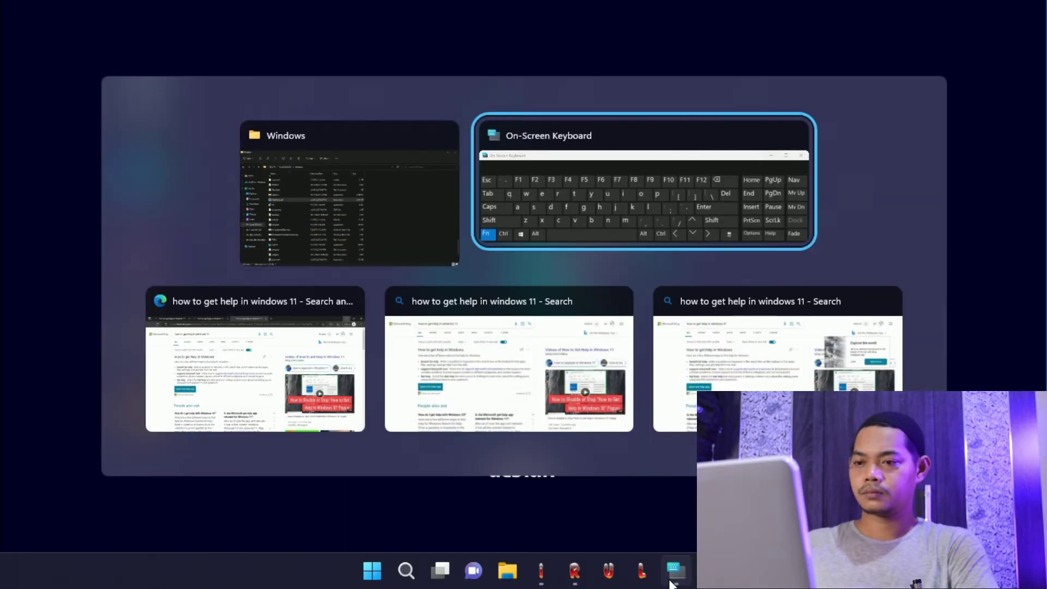
pyautogui.press('Escape')
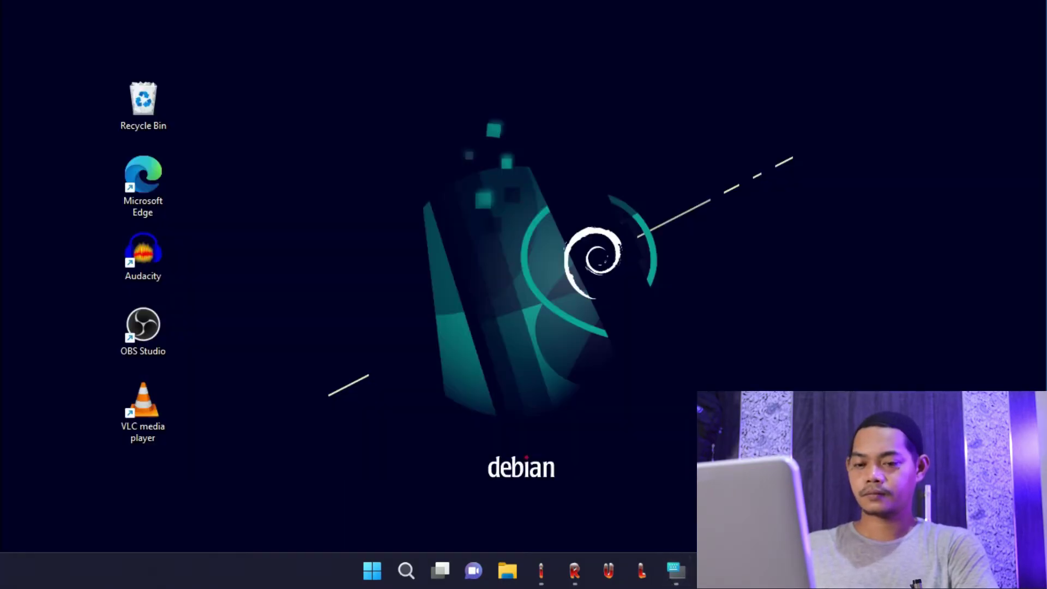
pyautogui.hotkey('alt', 'Tab')
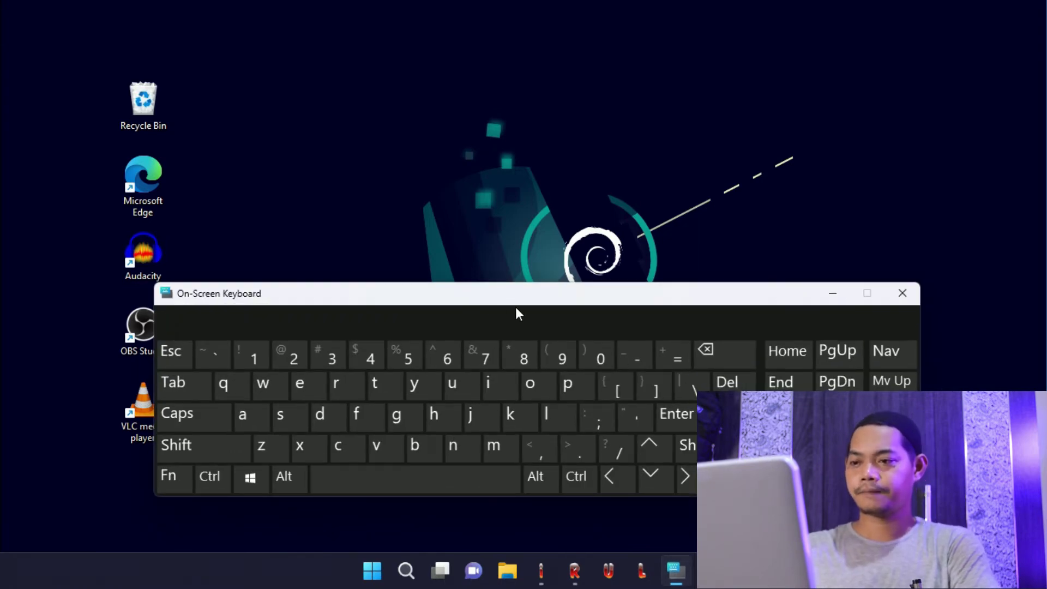
# Test the F1 key twice on the desktop from the On-Screen Keyboard, with its function keys switched on each time
pyautogui.click(173, 478)
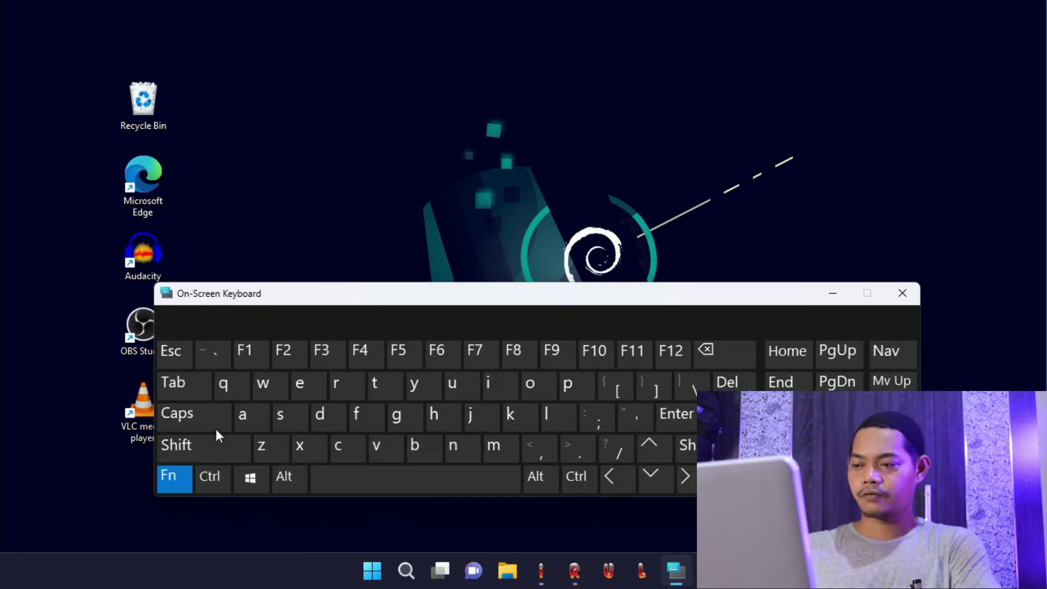
pyautogui.click(254, 354)
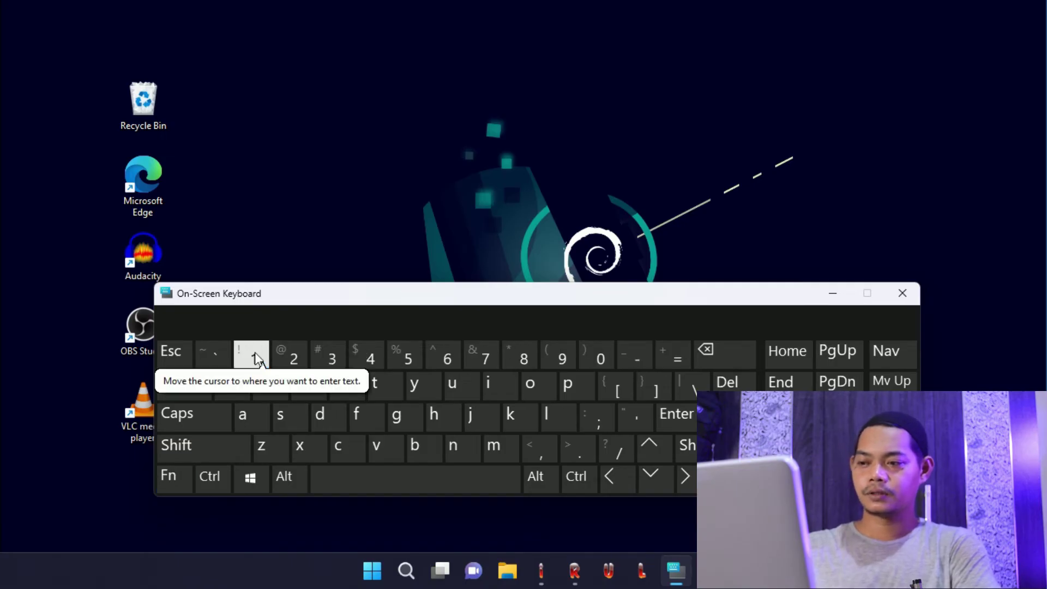
pyautogui.click(173, 477)
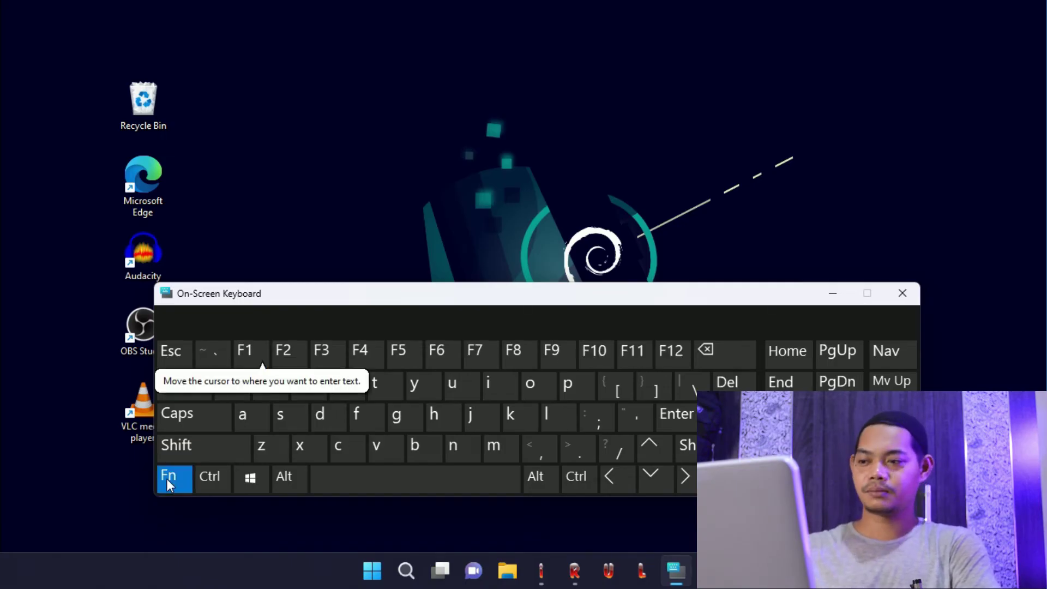
pyautogui.click(250, 351)
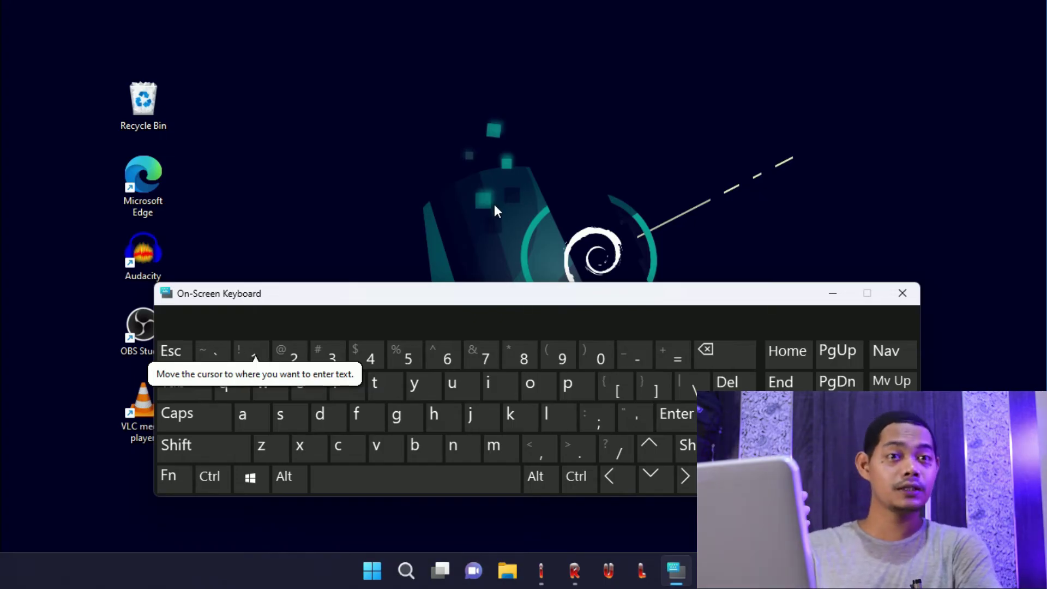
# Bring the Windows folder back up and minimize the On-Screen Keyboard to uncover the file list
pyautogui.moveTo(543, 577)
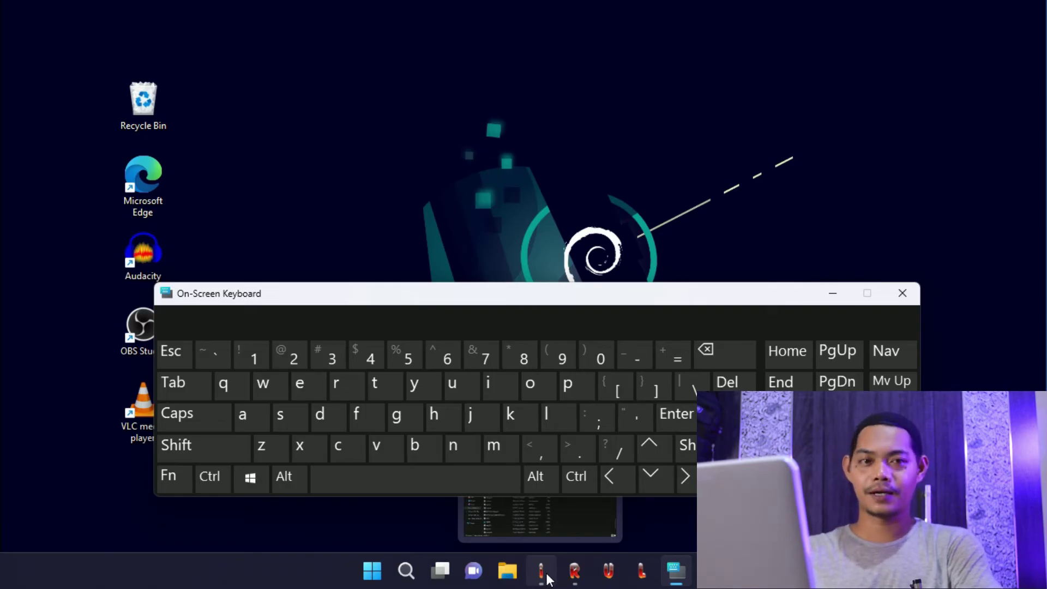
pyautogui.click(547, 577)
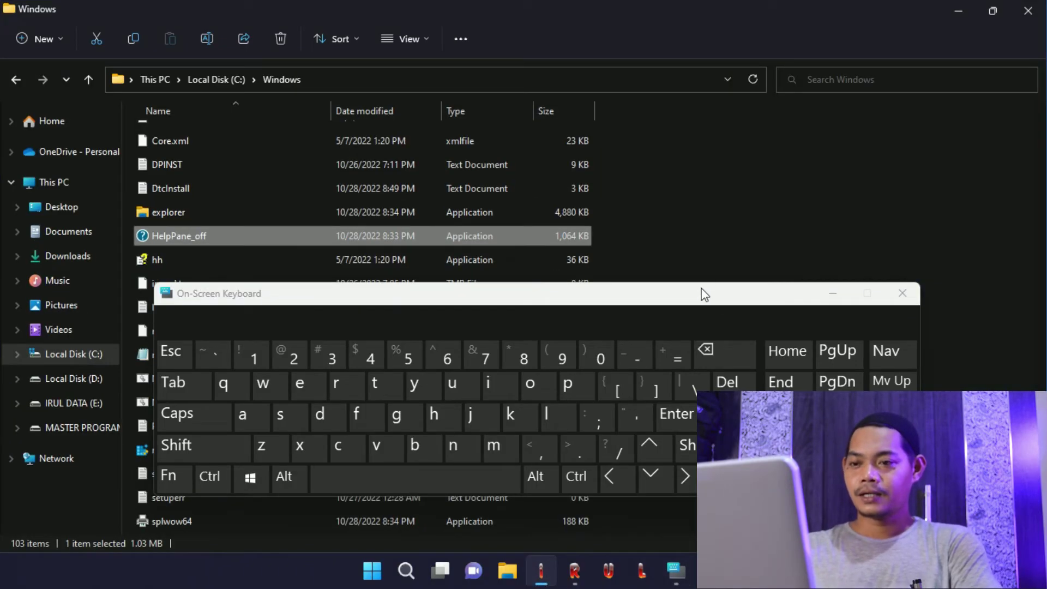
pyautogui.moveTo(704, 295); pyautogui.dragTo(759, 318)
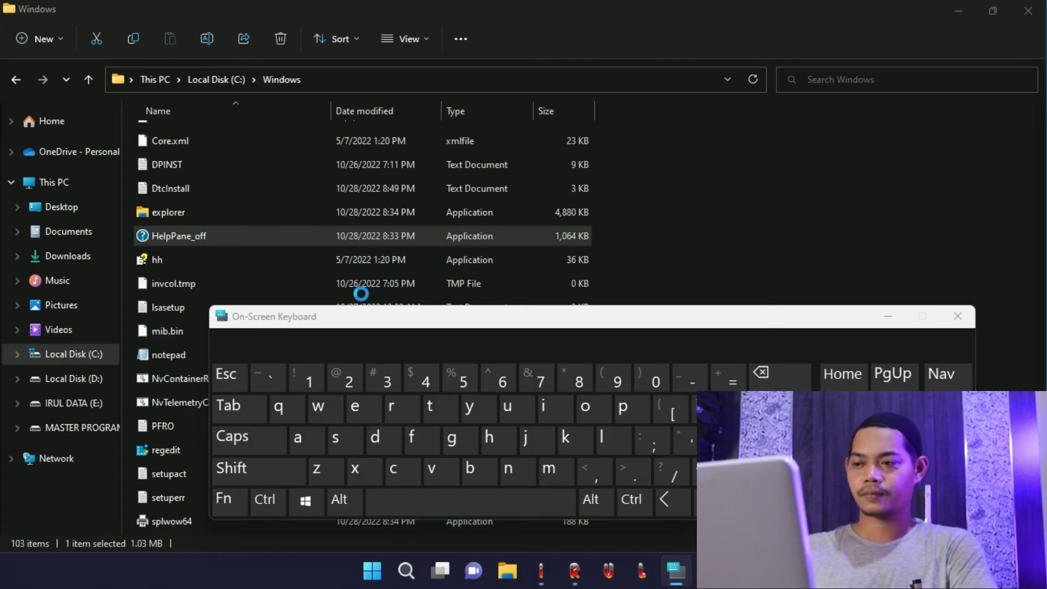
pyautogui.click(888, 317)
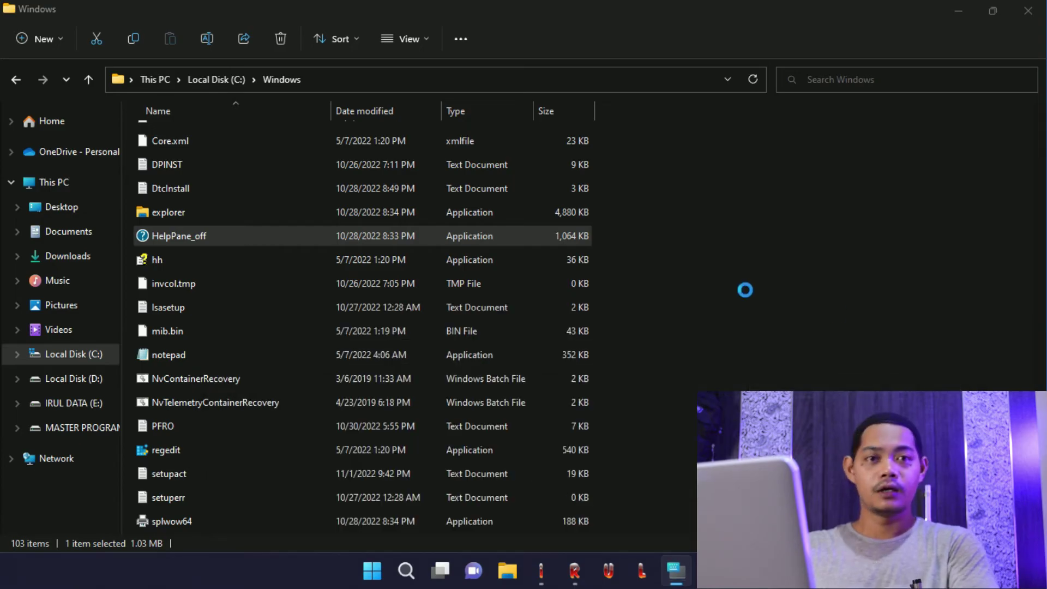
# Rename the HelpPane_off application in the Windows folder back to HelpPane
pyautogui.press('Menu')
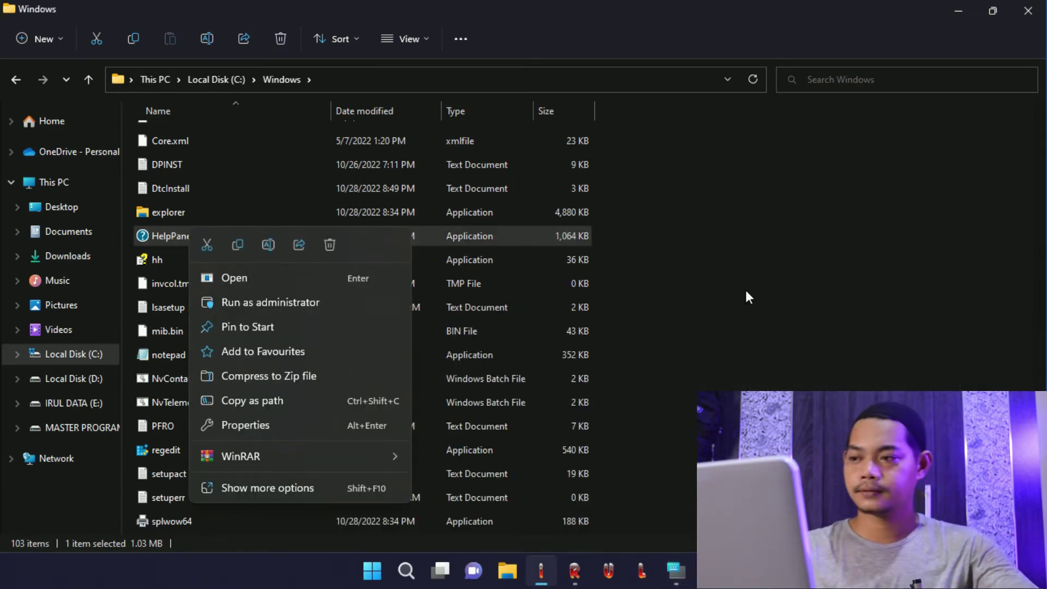
pyautogui.click(354, 486)
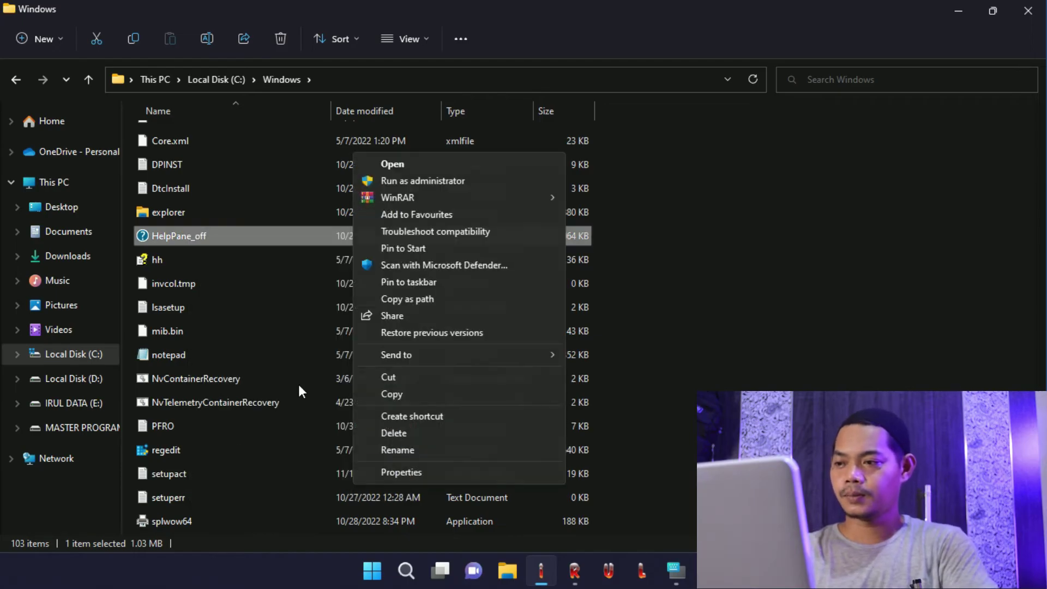
pyautogui.click(434, 449)
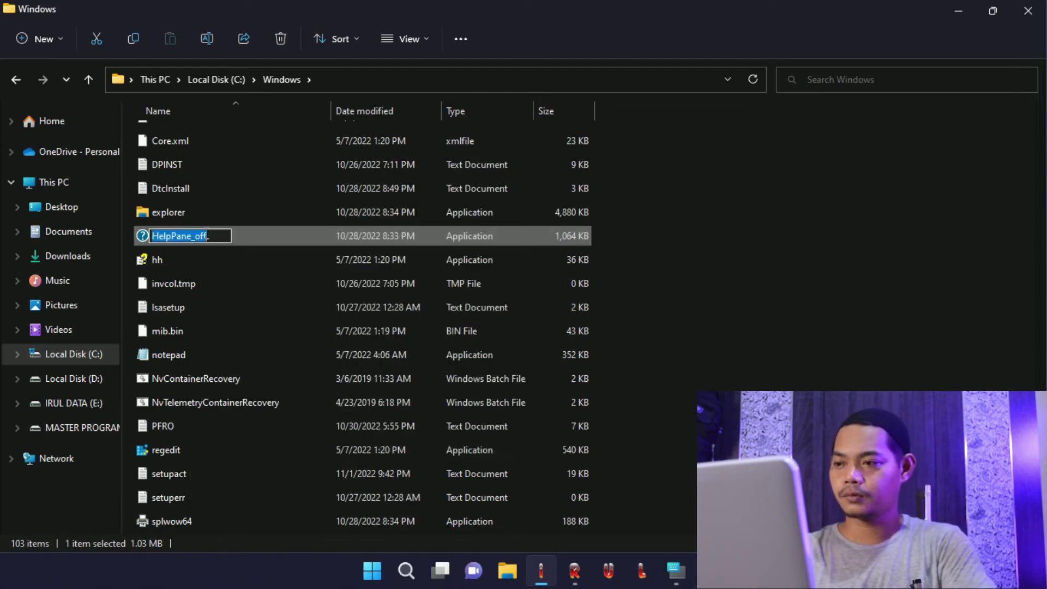
pyautogui.click(208, 235)
pyautogui.press('BackSpace')
pyautogui.press('BackSpace')
pyautogui.press('BackSpace')
pyautogui.press('BackSpace')
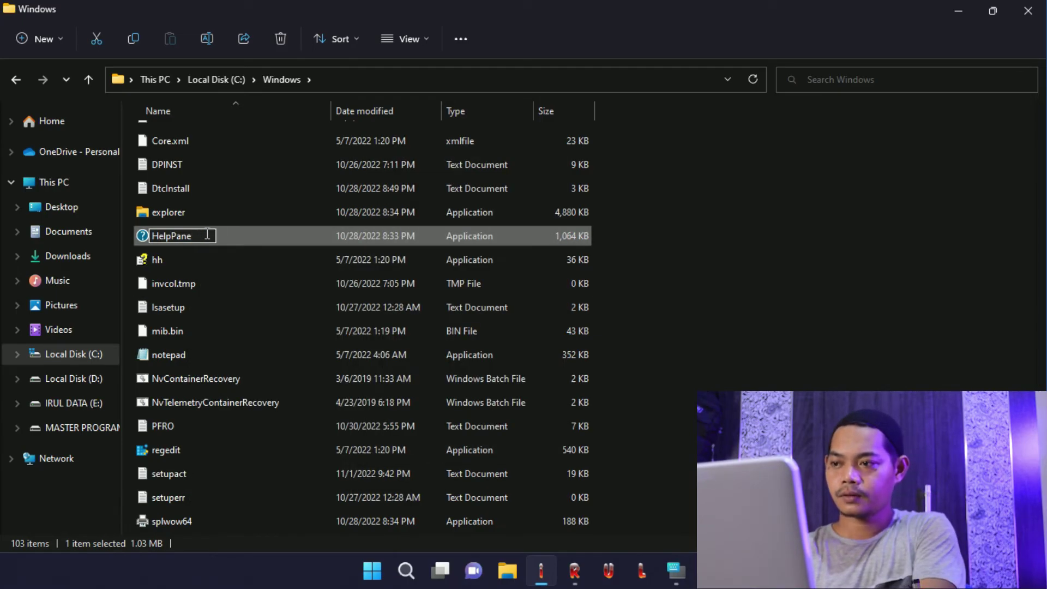
pyautogui.press('Return')
pyautogui.press('Escape')
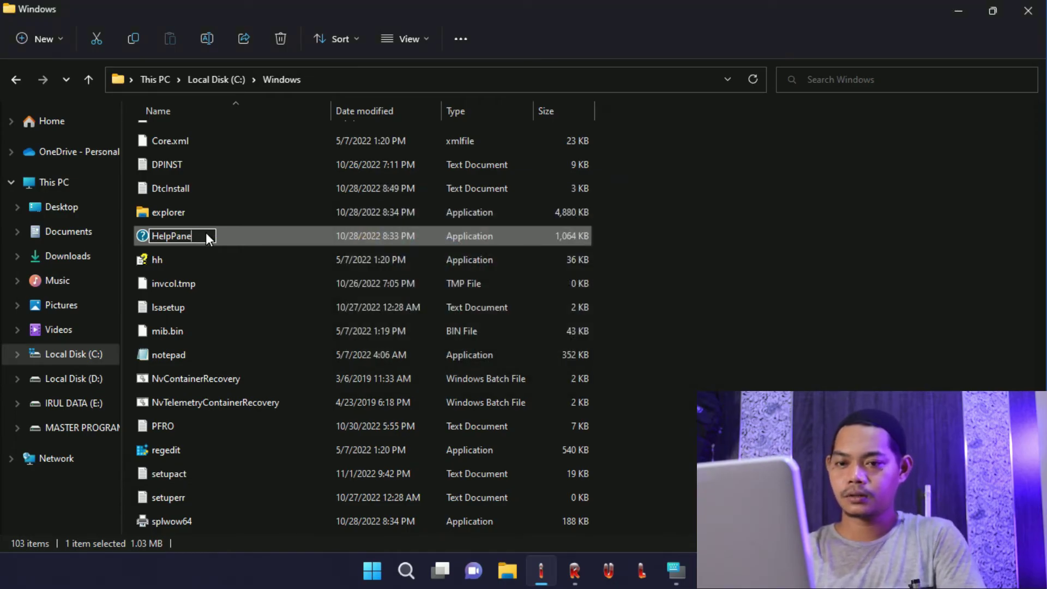
# Restore the On-Screen Keyboard and test F1 on the desktop, adding a new browser tab before minimizing the help page
pyautogui.press('ctrl+super+o')
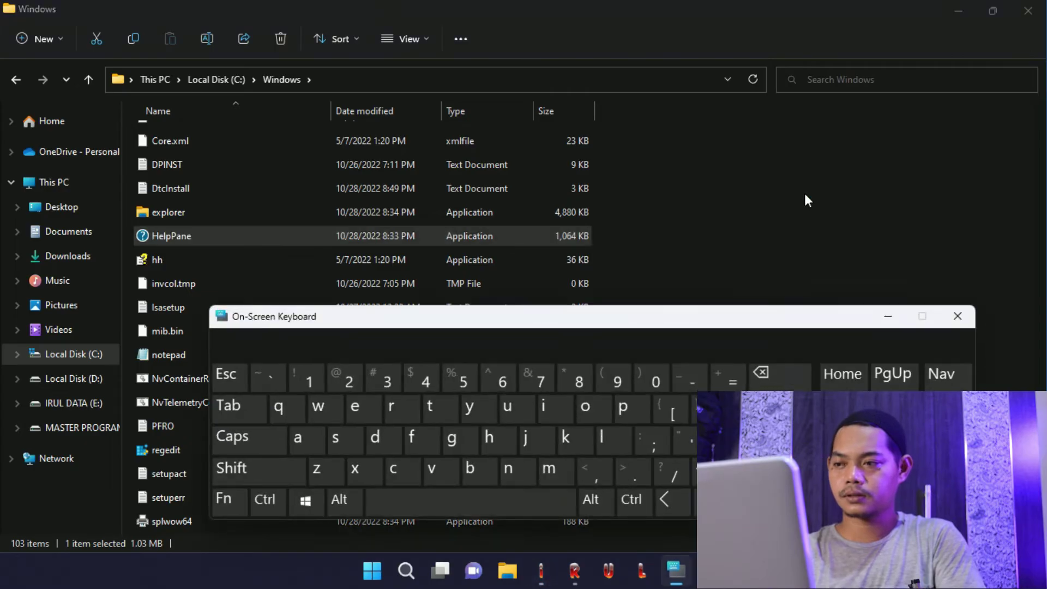
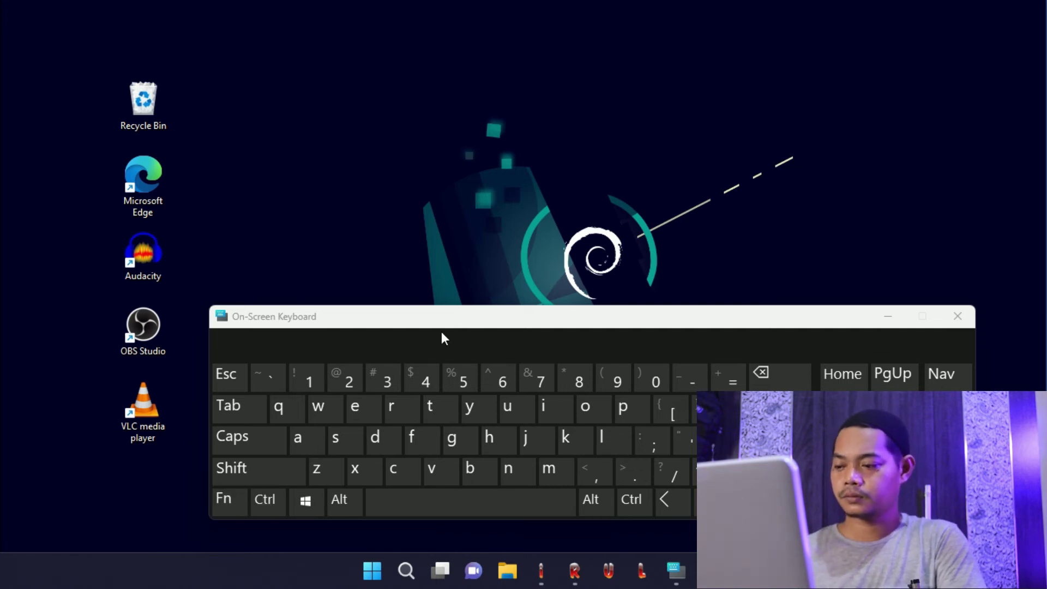
pyautogui.press('F1')
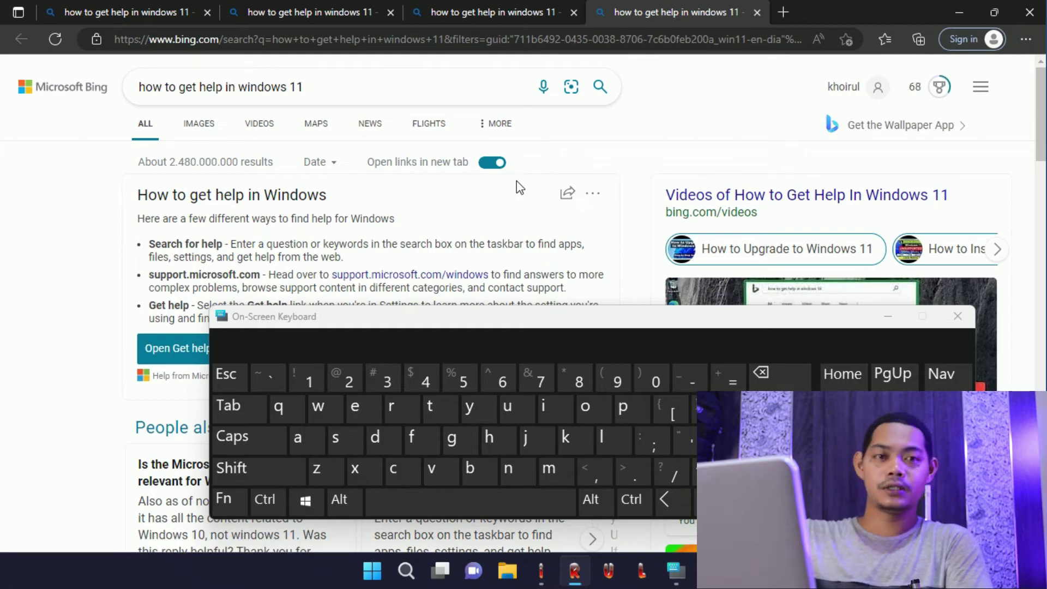
pyautogui.press('shift')
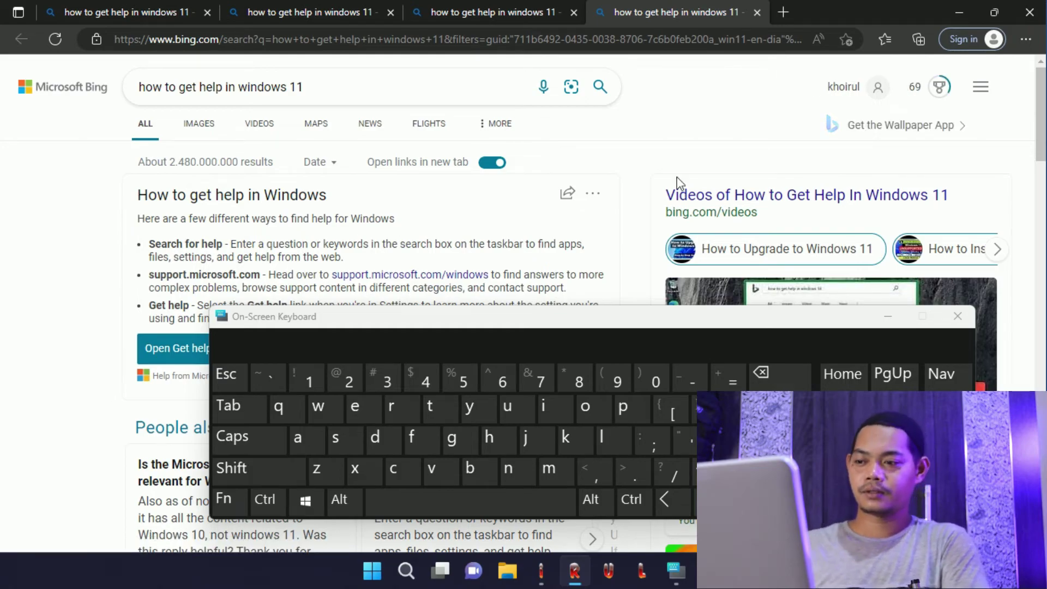
pyautogui.click(783, 11)
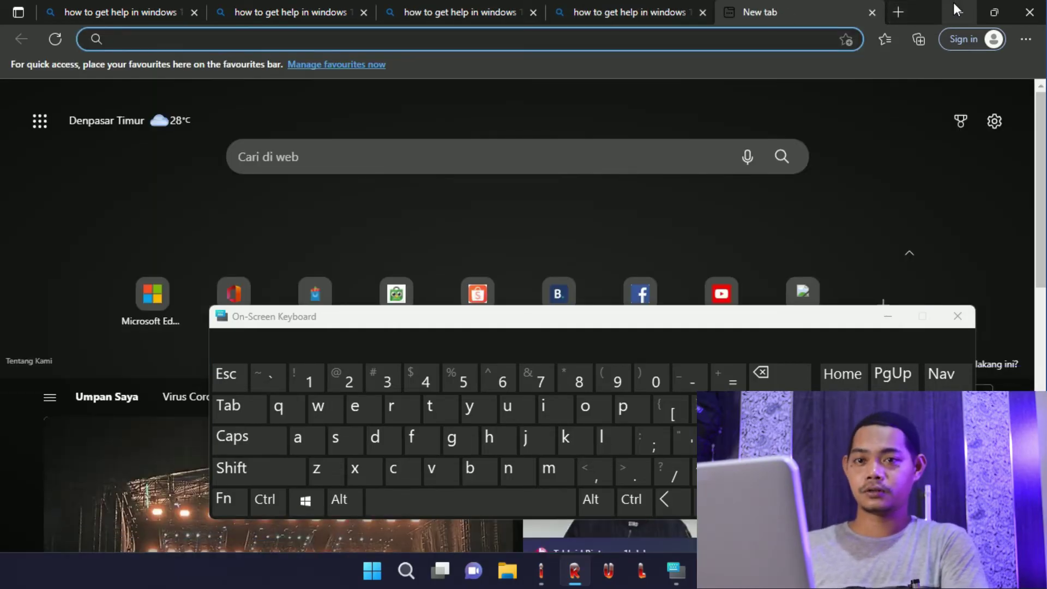
pyautogui.click(956, 7)
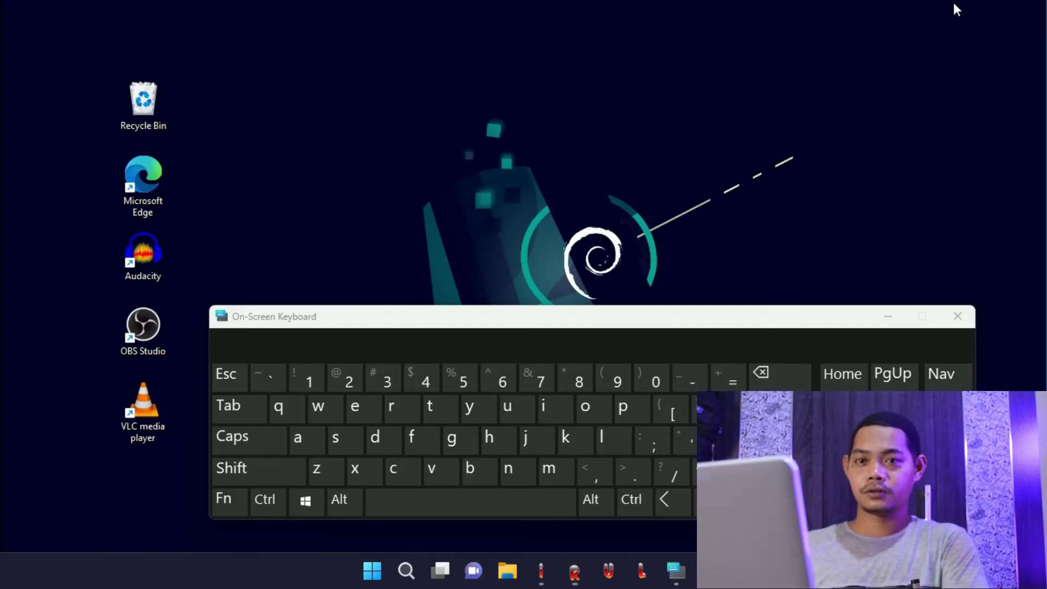
# Test F1 once more from the On-Screen Keyboard, minimize the help page and close the keyboard
pyautogui.click(227, 499)
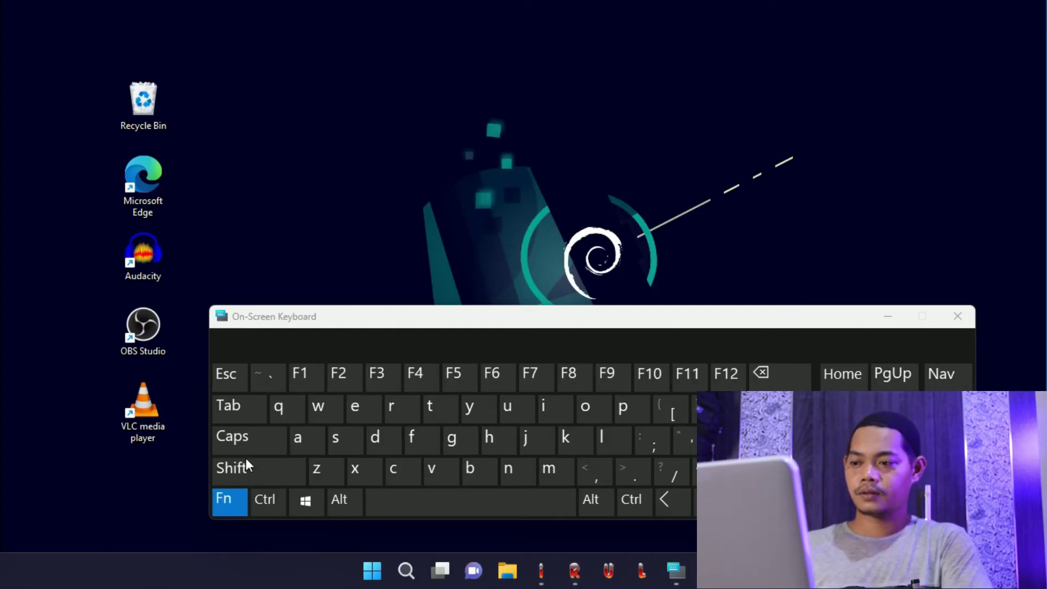
pyautogui.click(304, 382)
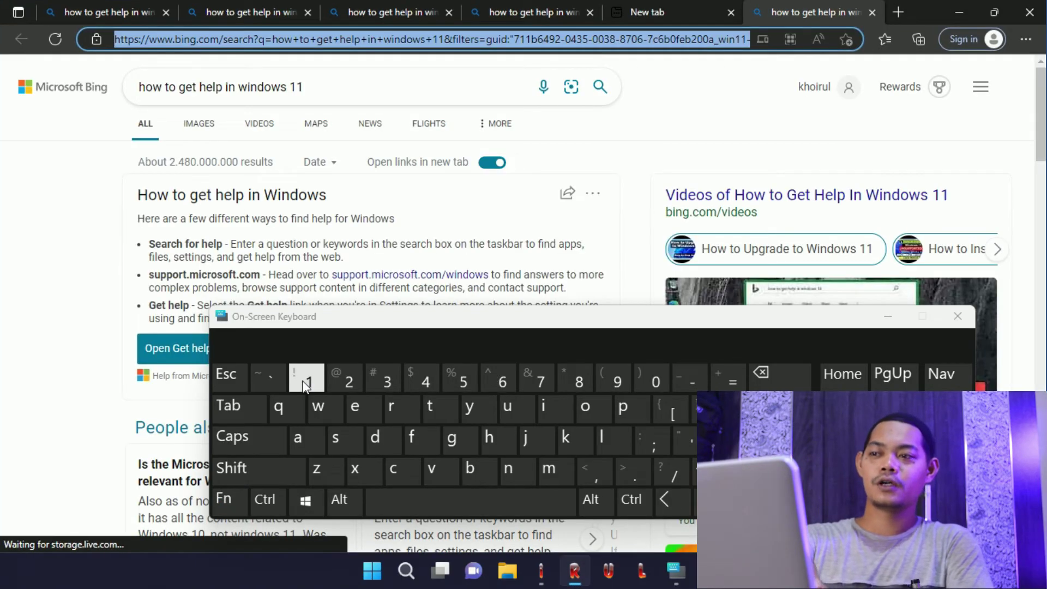
pyautogui.click(966, 6)
pyautogui.click(951, 319)
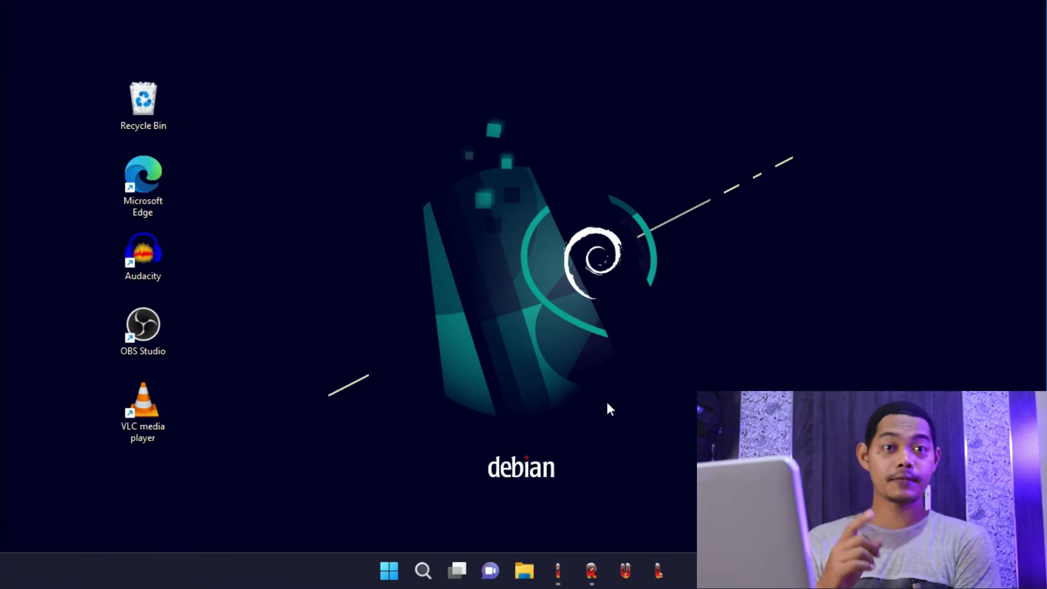
# Open Device Manager from the desktop
pyautogui.click(388, 571)
pyautogui.click(388, 585)
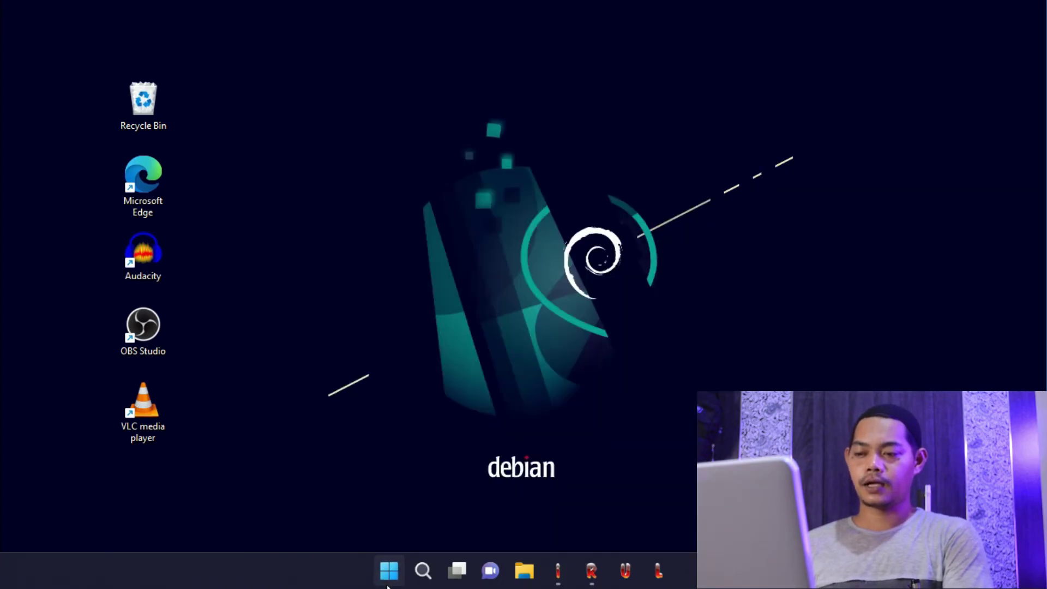
pyautogui.rightClick(387, 585)
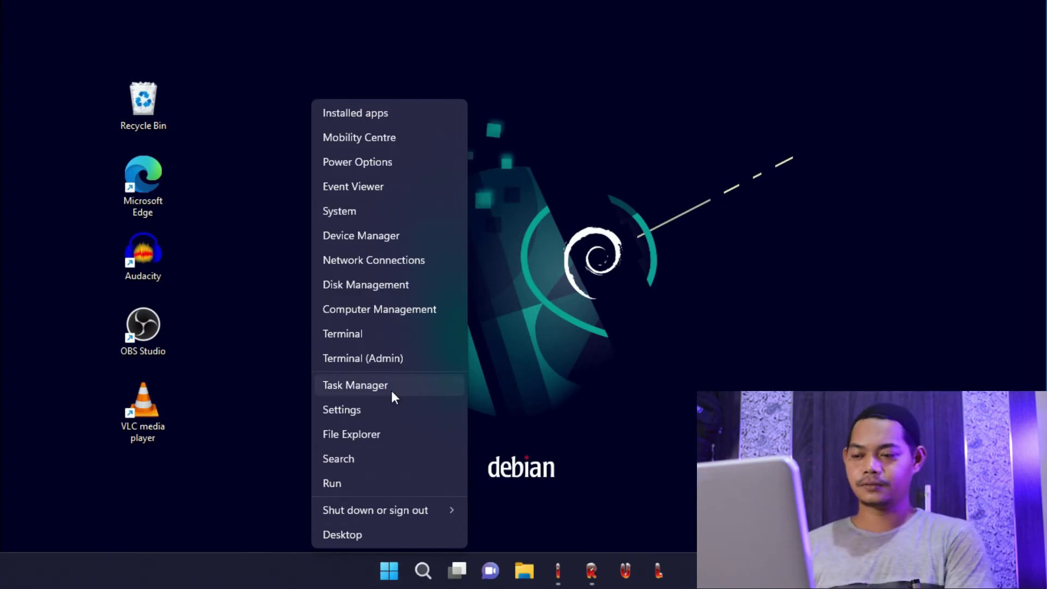
pyautogui.click(412, 238)
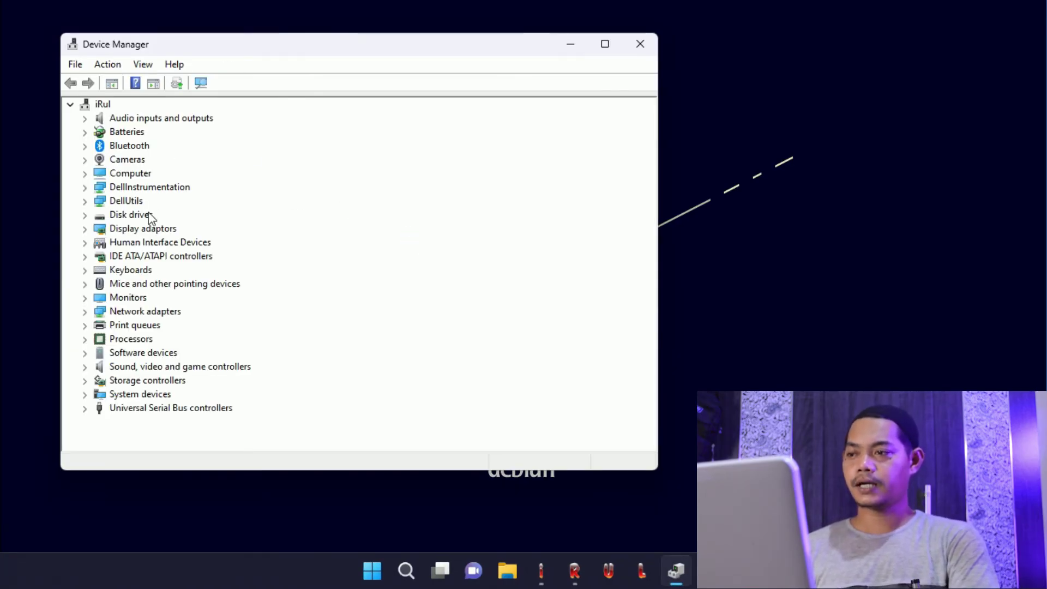
# Expand the Keyboards category and show the driver properties of the Standard PS/2 Keyboard
pyautogui.click(87, 269)
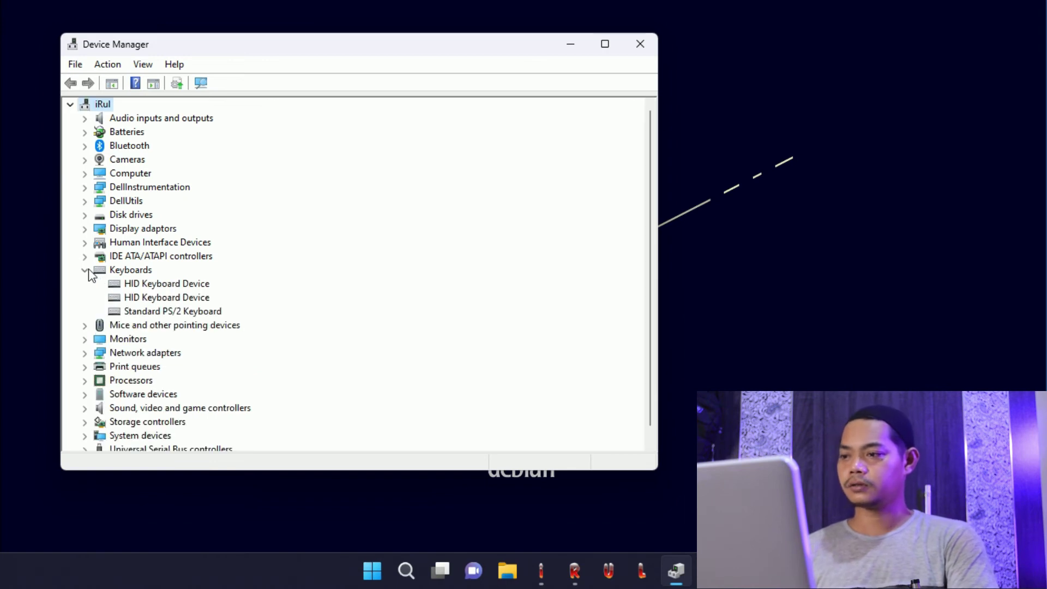
pyautogui.click(149, 312)
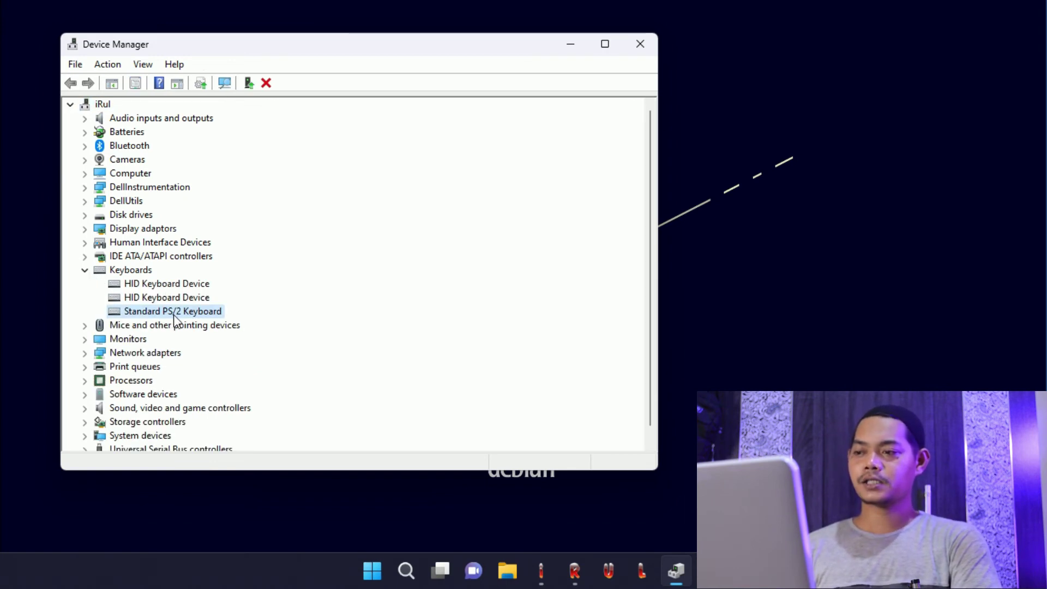
pyautogui.rightClick(218, 317)
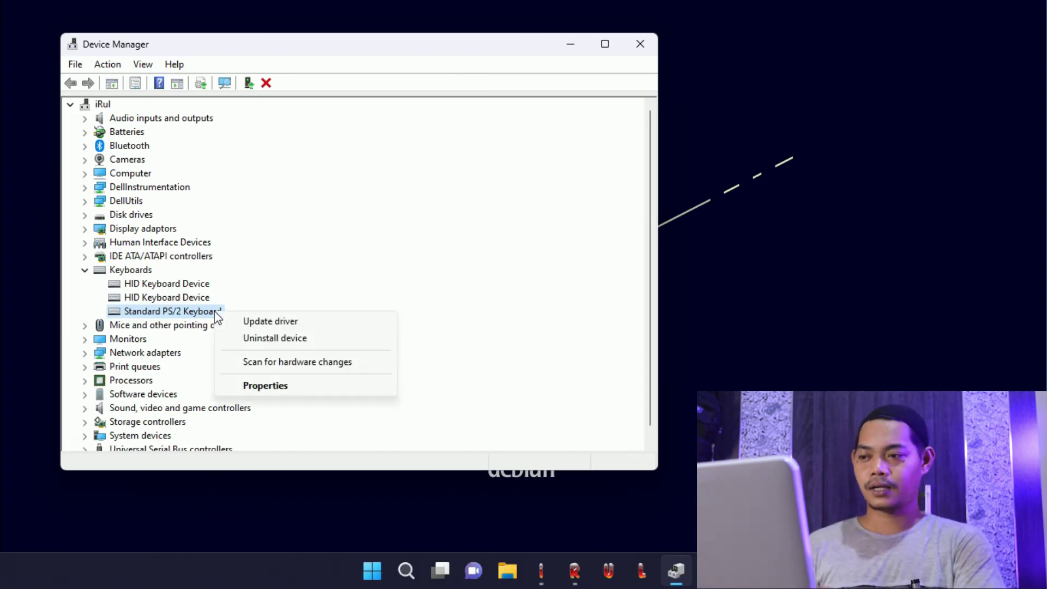
pyautogui.click(269, 386)
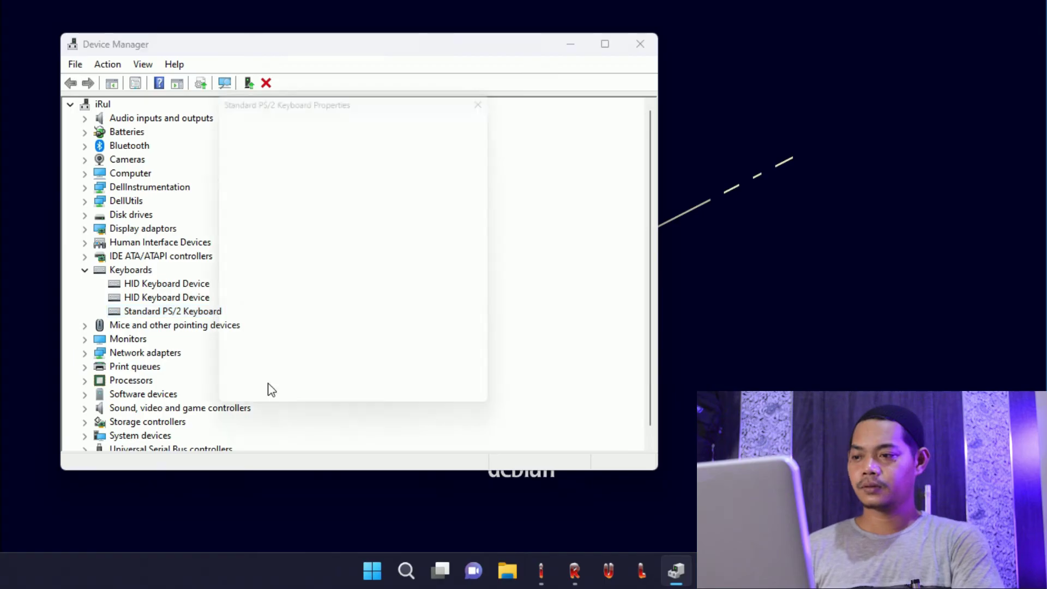
pyautogui.click(267, 116)
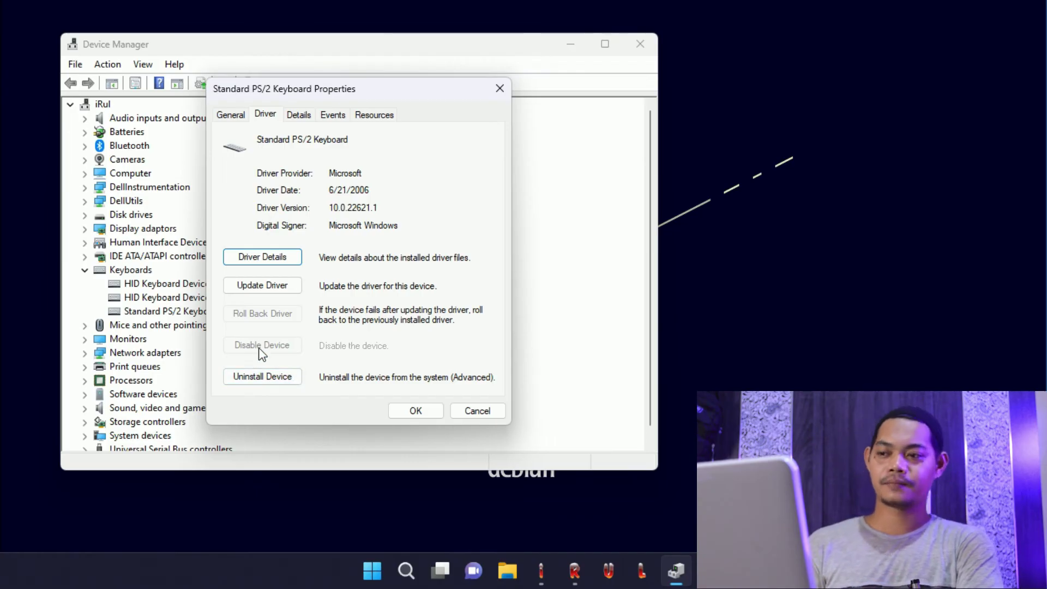
# Uninstall the Standard PS/2 Keyboard device, confirm the removal and decline restarting the computer now
pyautogui.click(283, 380)
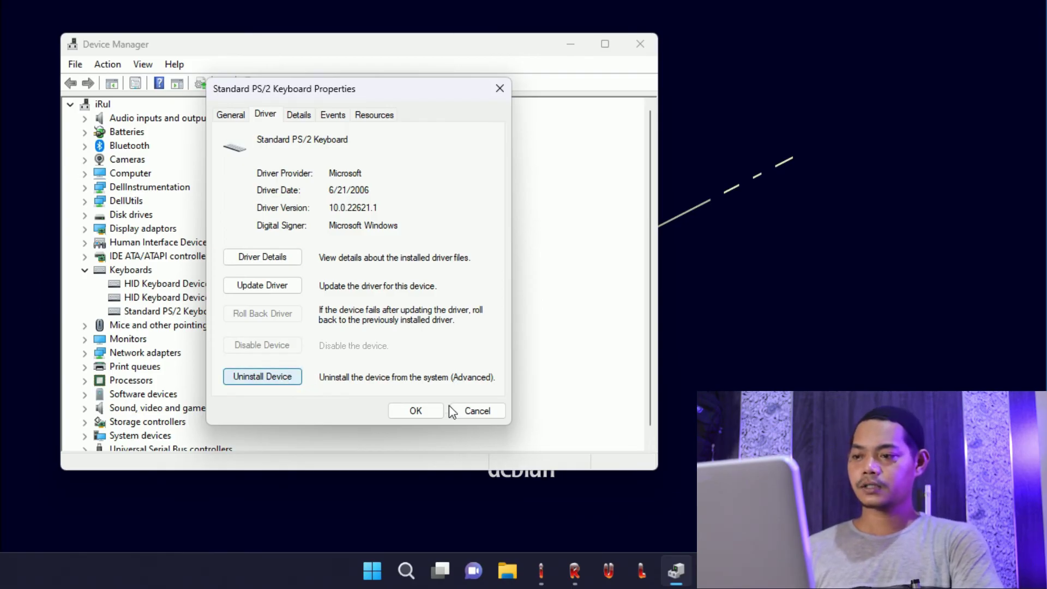
pyautogui.click(282, 383)
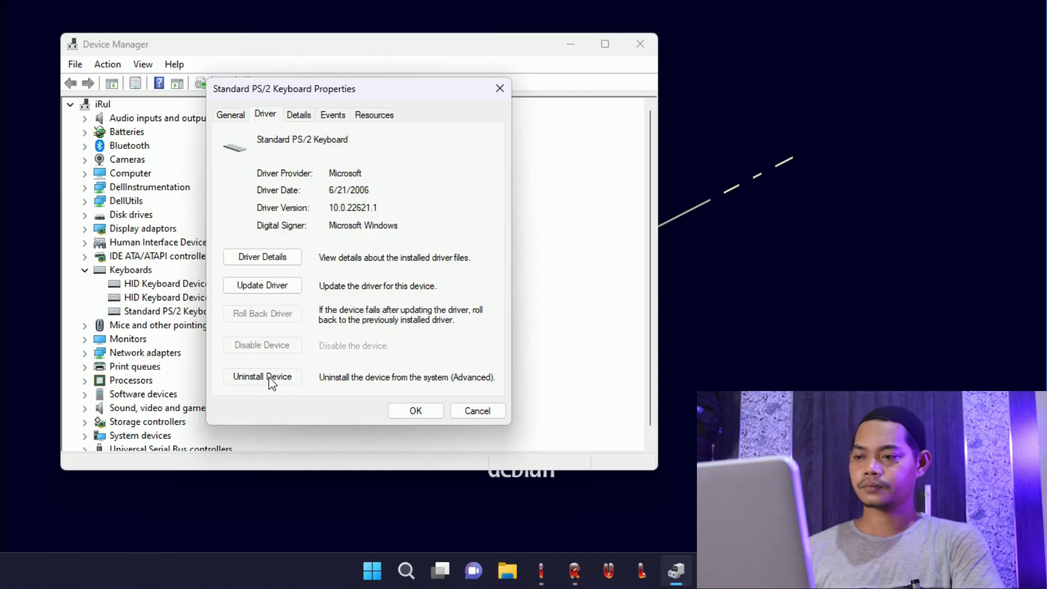
pyautogui.click(266, 369)
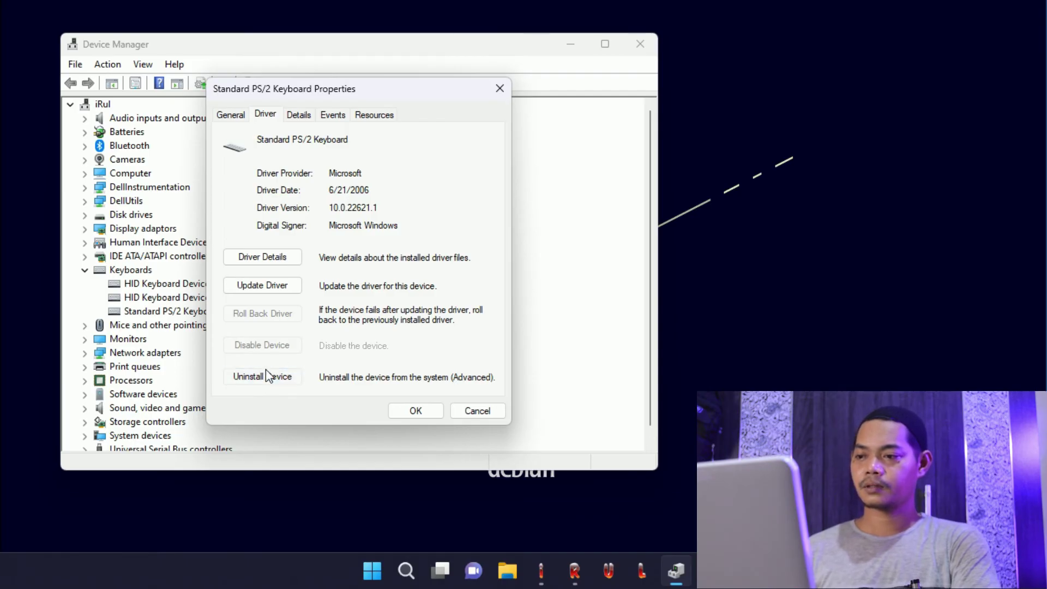
pyautogui.click(560, 342)
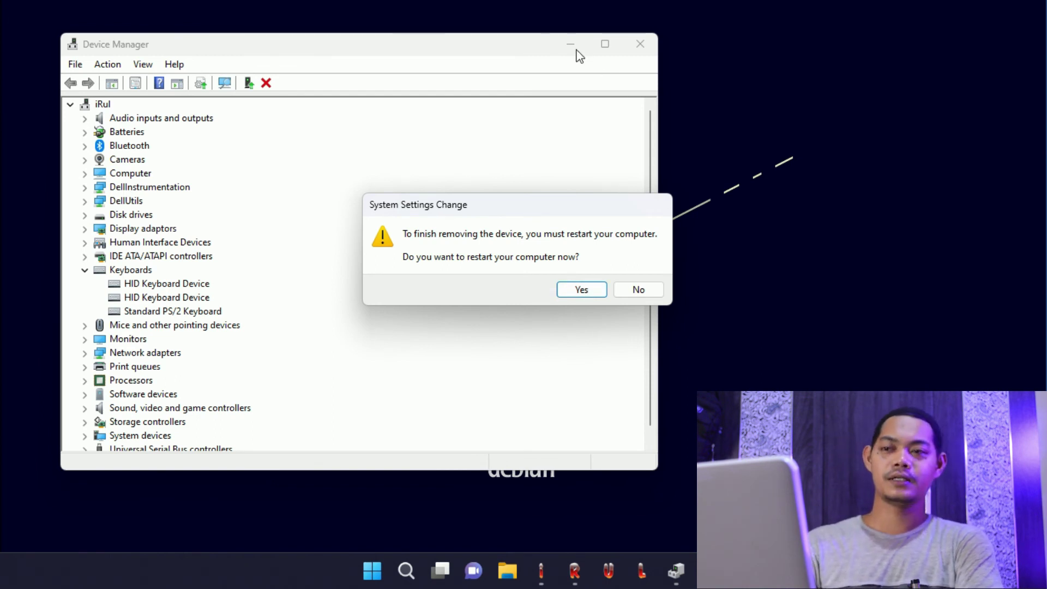
pyautogui.click(639, 290)
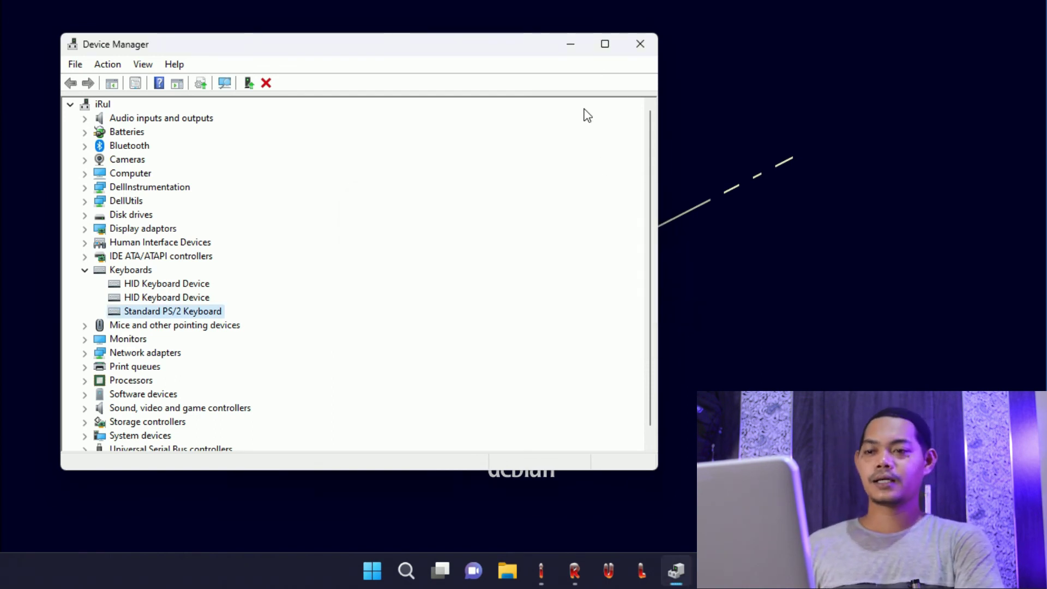
# Minimize and restore Device Manager, check the properties of the Standard PS/2 Keyboard and dismiss them without changes
pyautogui.click(571, 45)
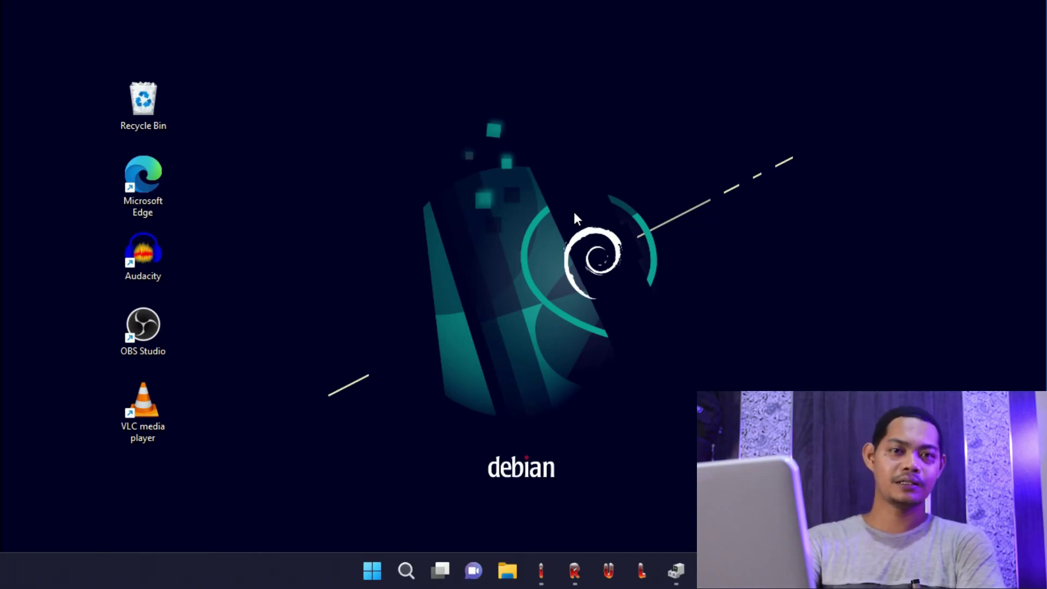
pyautogui.click(682, 577)
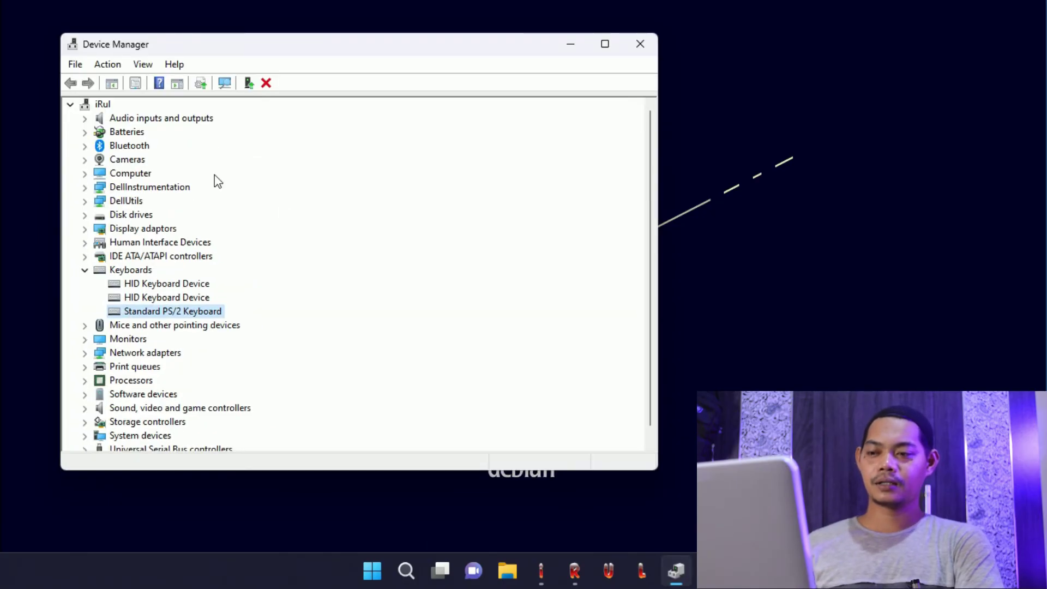
pyautogui.rightClick(180, 315)
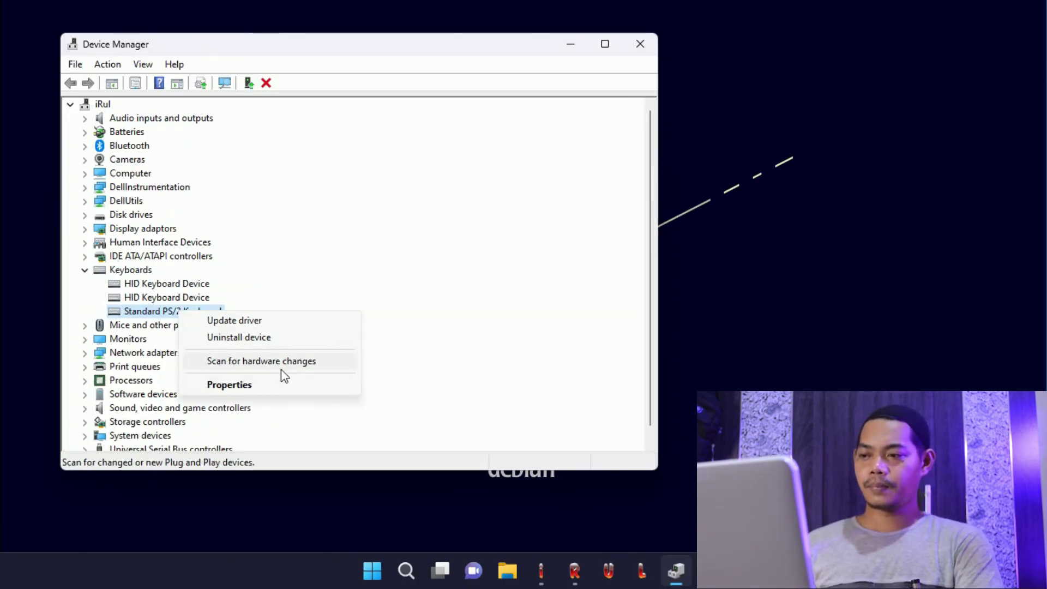
pyautogui.click(274, 390)
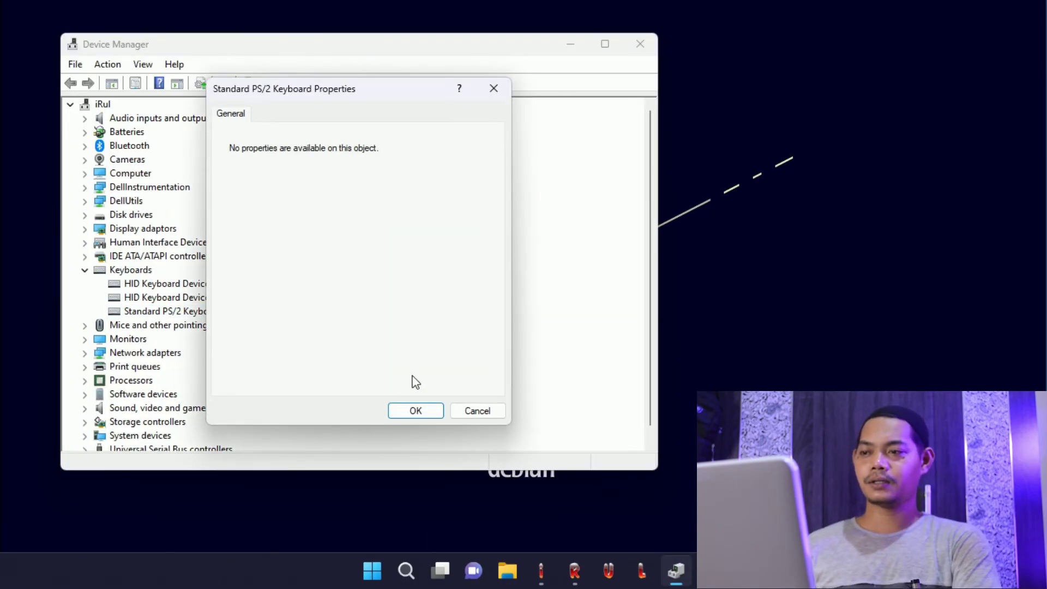
pyautogui.click(479, 412)
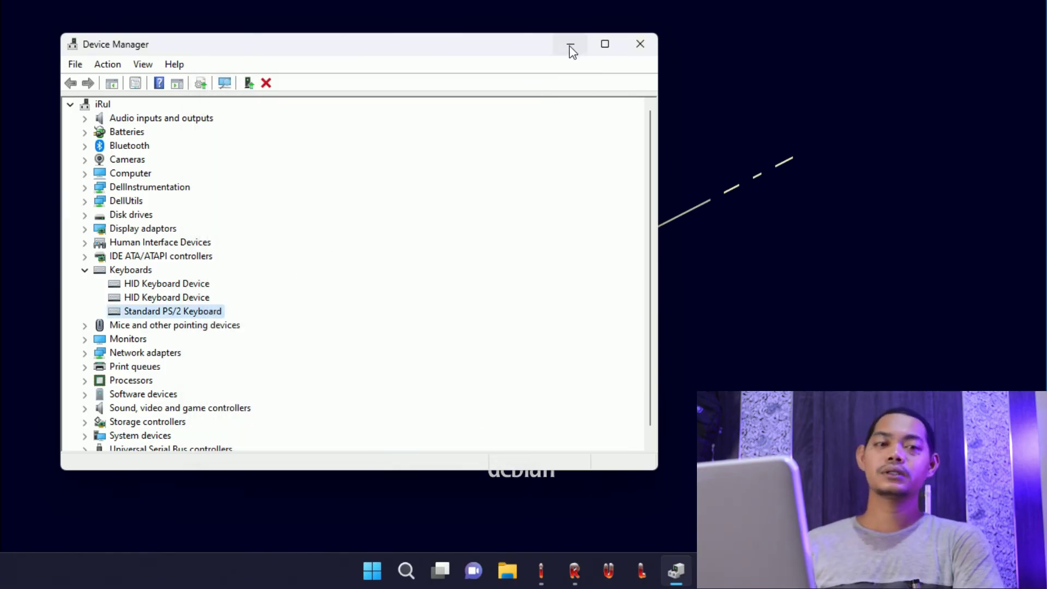
# Show the available actions for the Standard PS/2 Keyboard, dismiss them and close Device Manager
pyautogui.rightClick(185, 315)
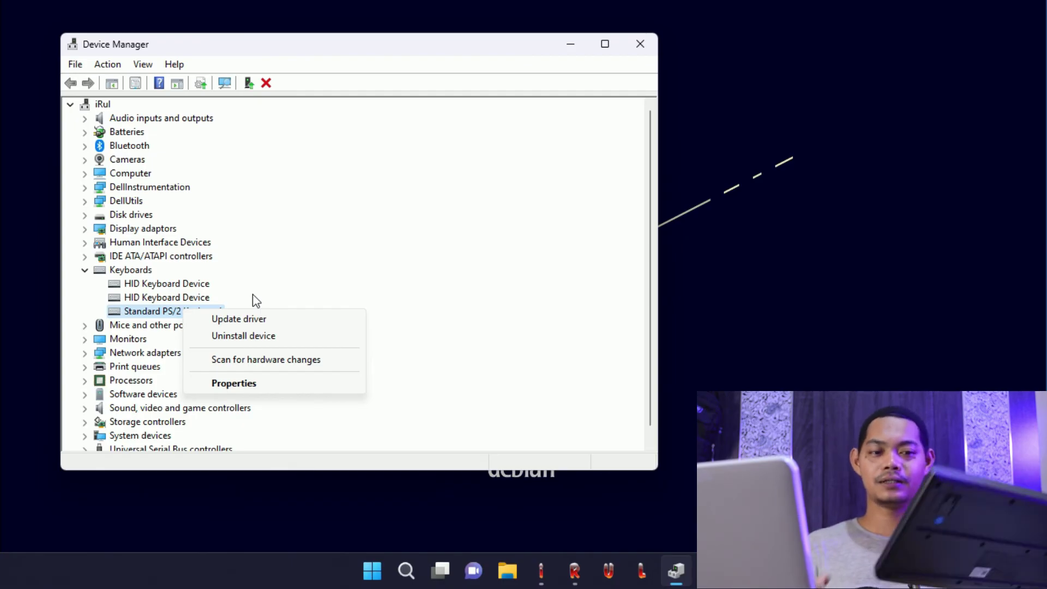
pyautogui.press('Escape')
pyautogui.hotkey('alt', 'F4')
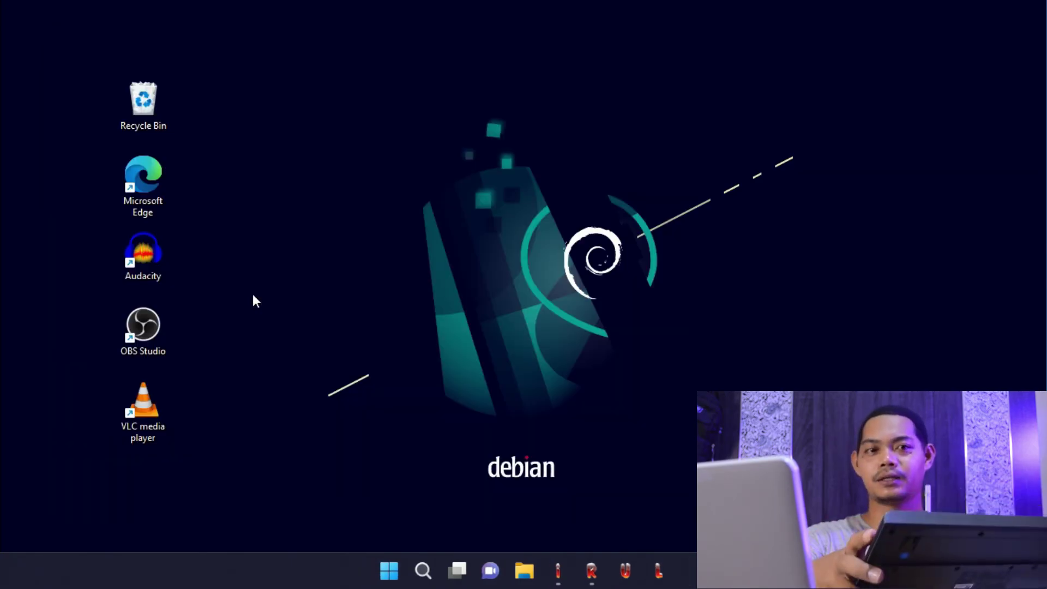